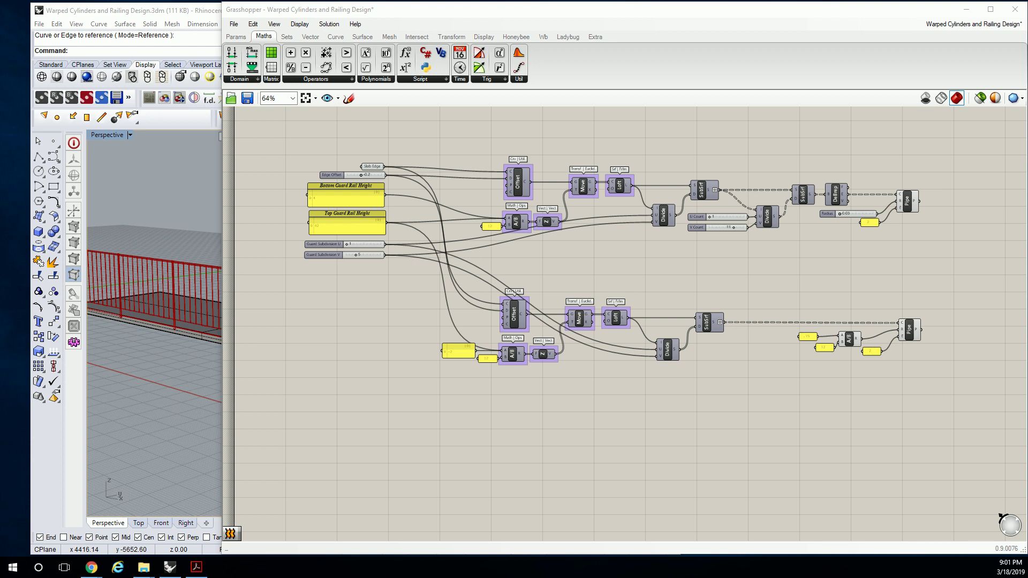
Window-select the upper row of railing components, group them with Ctrl+G, and name the group Ballusters
right_click(610, 153)
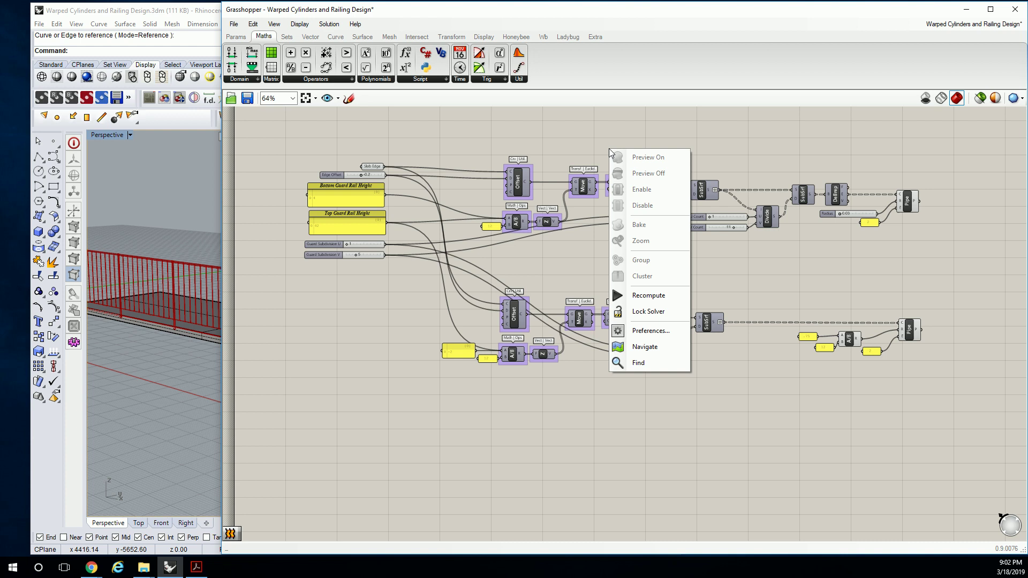
drag(451, 135, 957, 260)
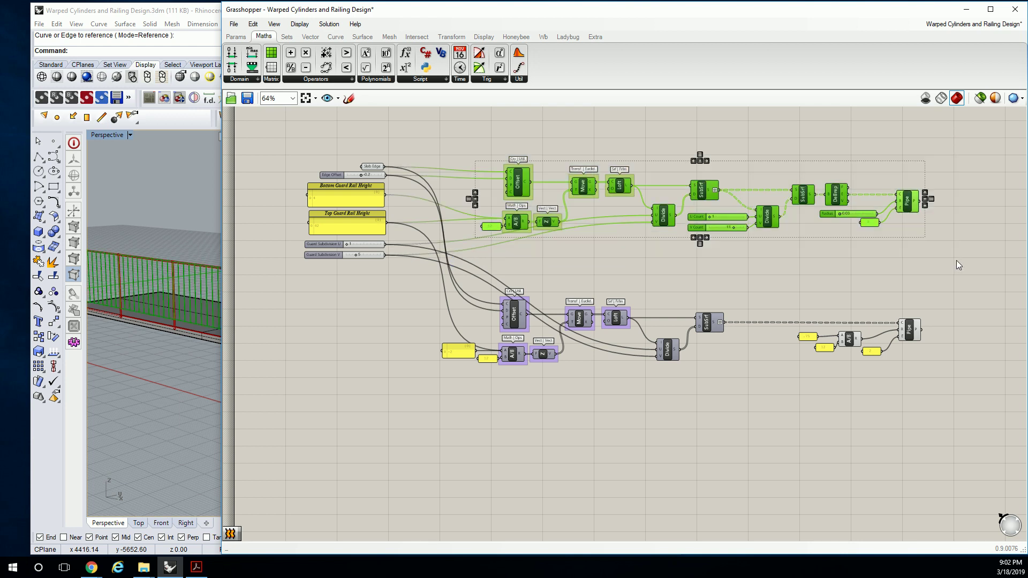
right_drag(957, 260, 876, 275)
drag(688, 237, 718, 230)
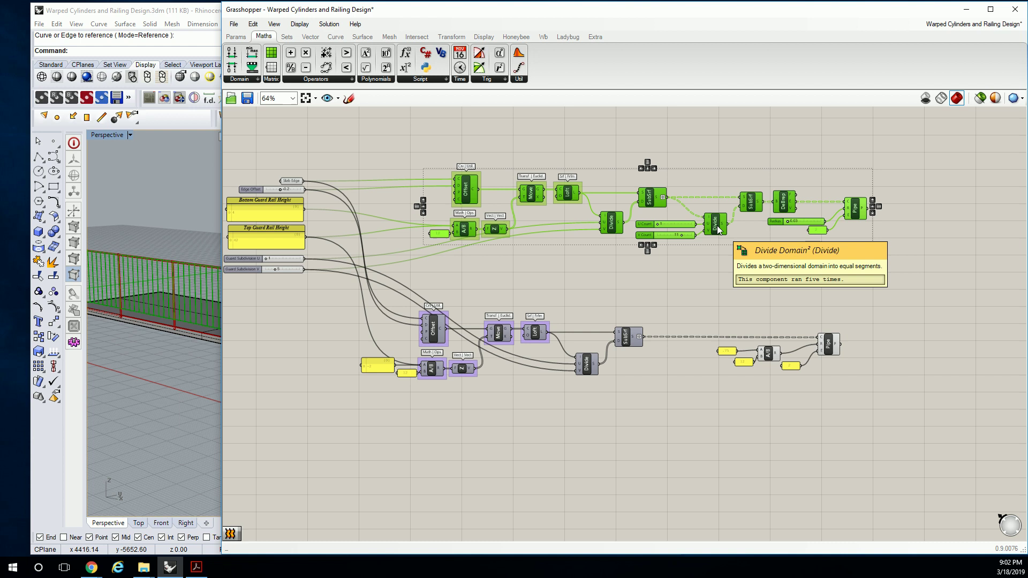
key(ctrl+g)
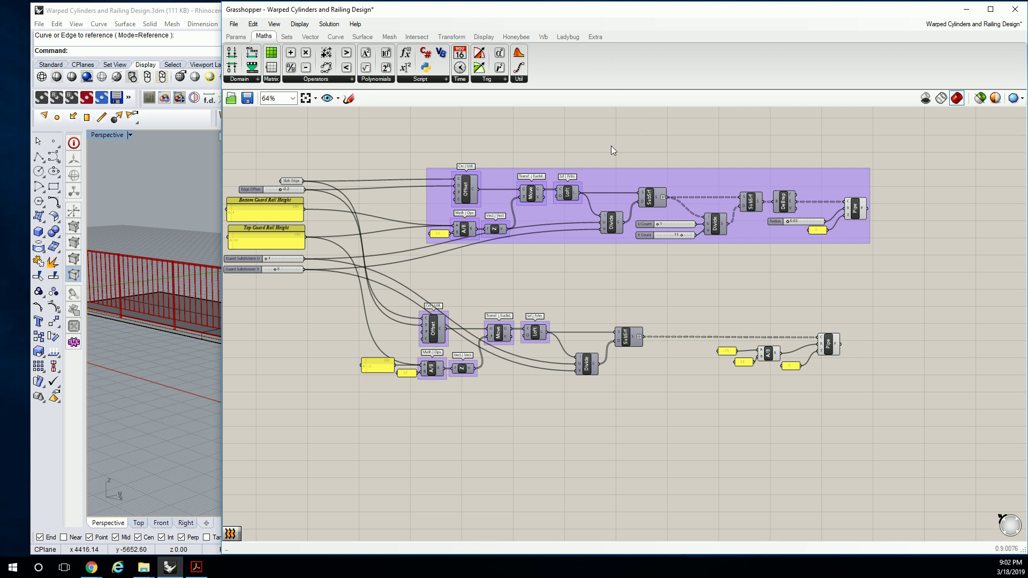
right_click(637, 177)
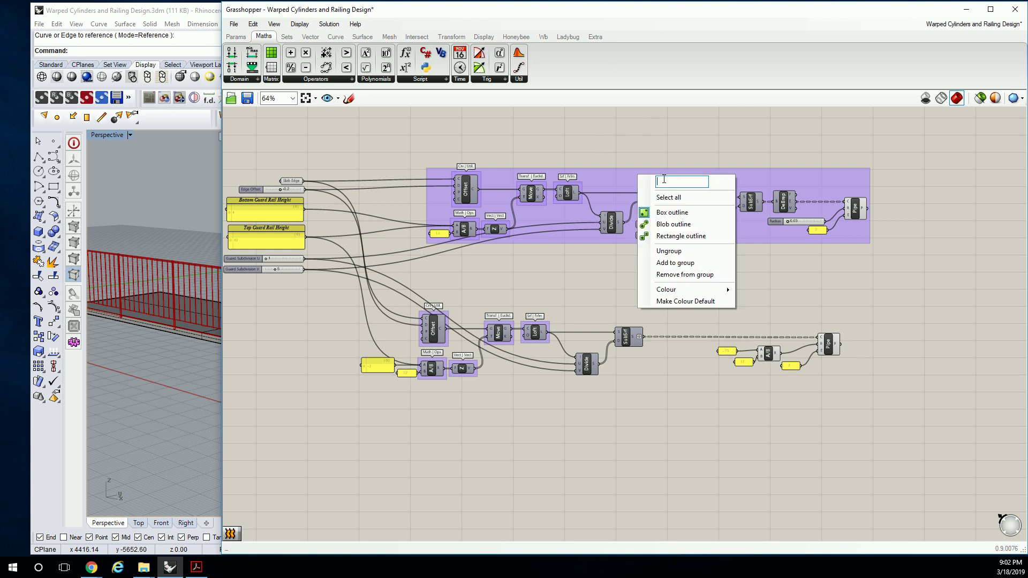
text(Ballusters)
key(Return)
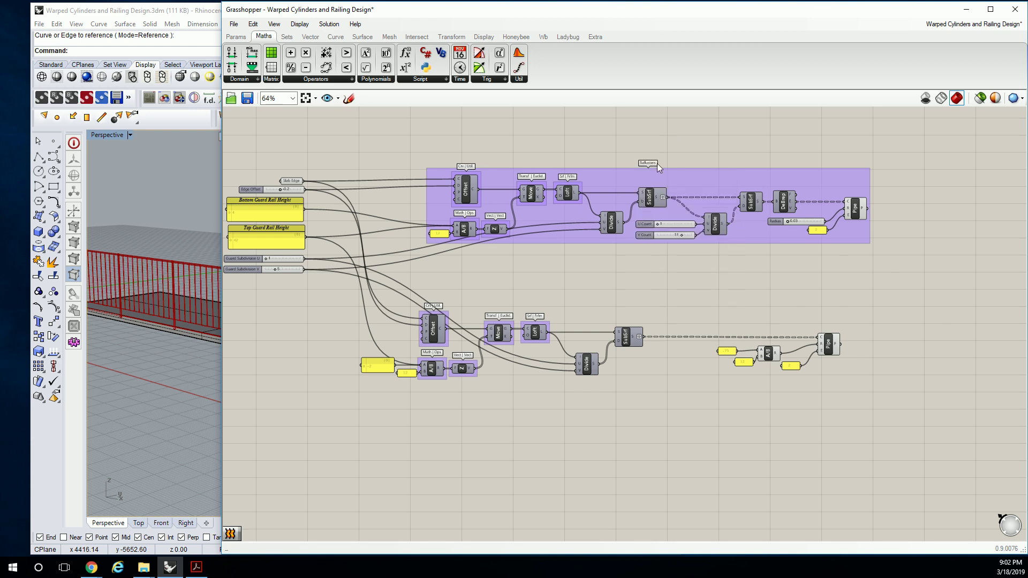
Place a Scribble from Params > Util above the Ballusters group
scroll(664, 156, up, 4)
scroll(664, 155, down, 1)
right_drag(675, 177, 675, 191)
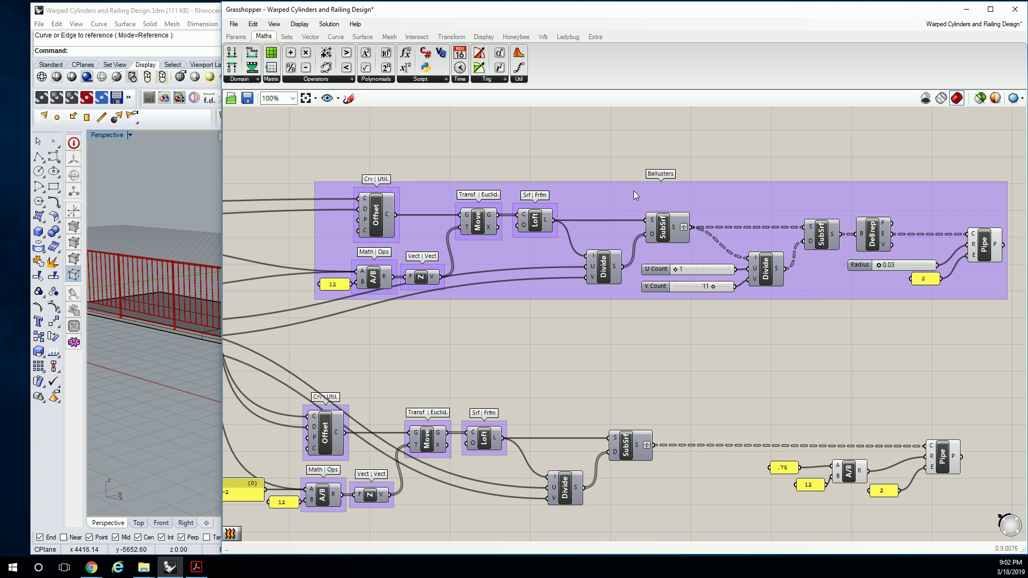
click(237, 36)
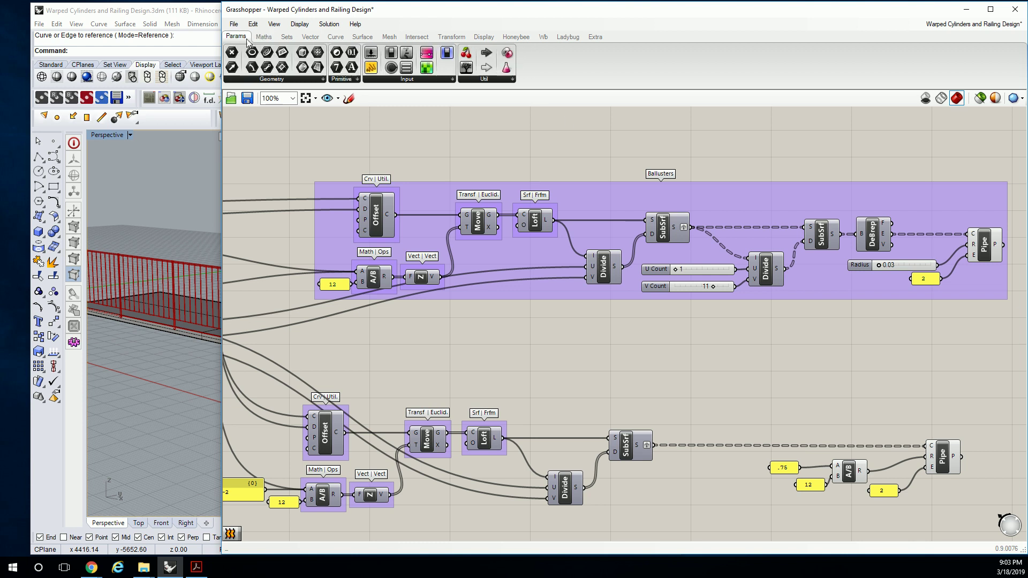
click(474, 80)
click(495, 142)
click(647, 160)
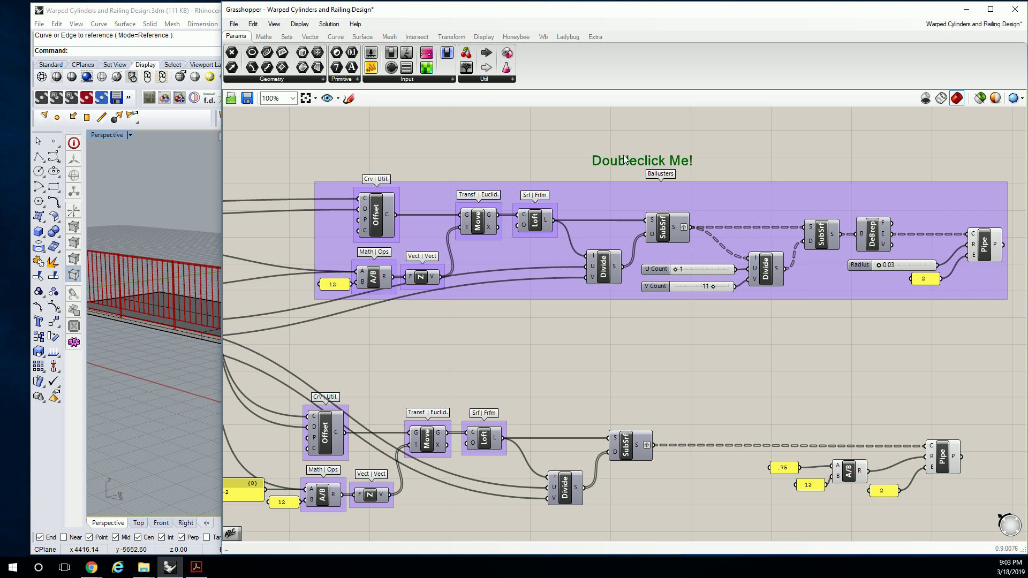
Change the scribble text to BALLUSTERS and position the title above the group
click(490, 80)
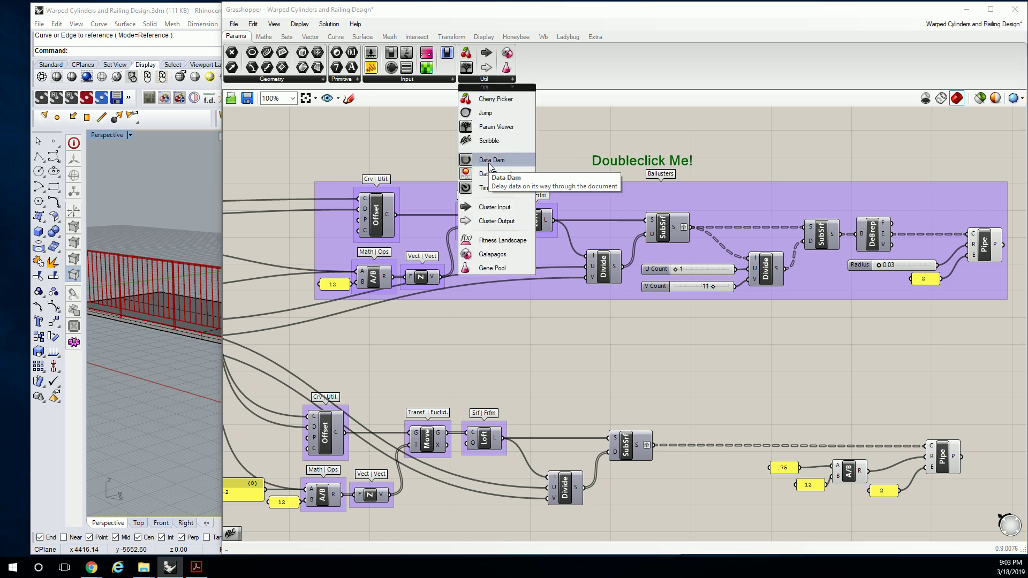
double_click(633, 161)
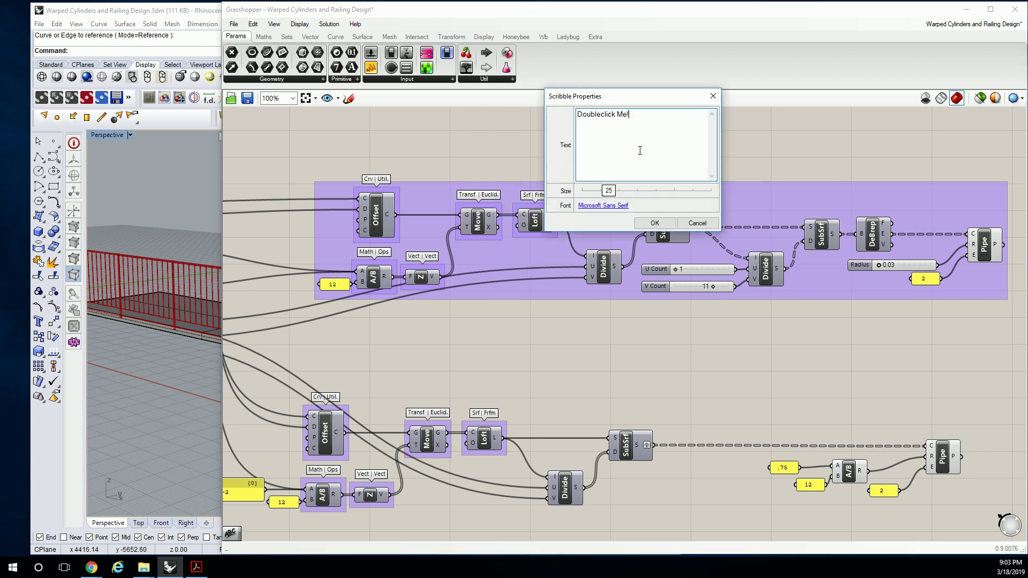
key(ctrl+a)
text(BALLUSTERS)
key(Return)
click(655, 223)
drag(662, 166, 679, 161)
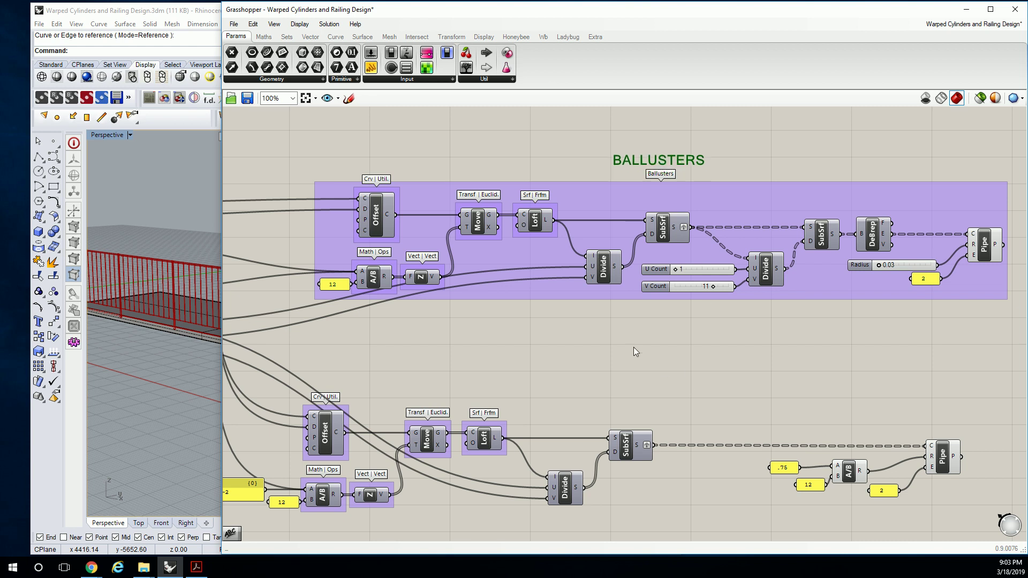
Group the lower rail components with Ctrl+G and name the group Post and Top Rail
scroll(647, 348, down, 4)
scroll(647, 348, up, 2)
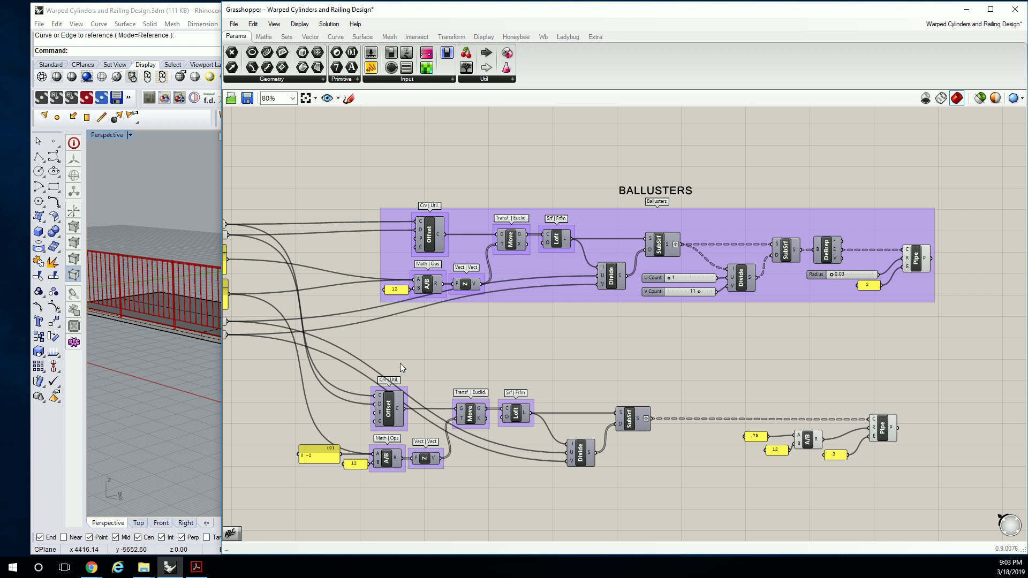
drag(287, 500, 948, 364)
drag(884, 431, 916, 426)
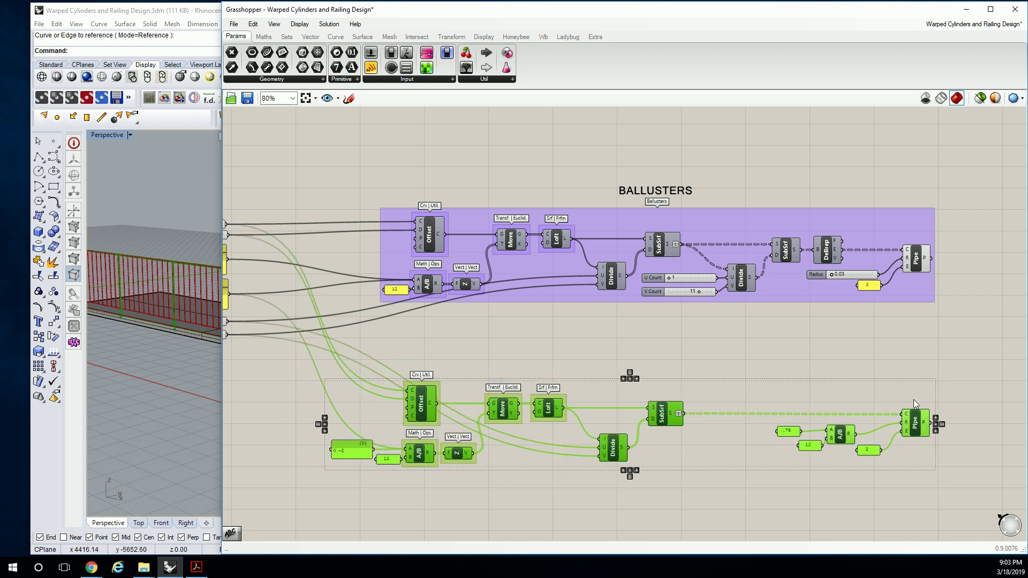
key(ctrl+g)
right_click(722, 387)
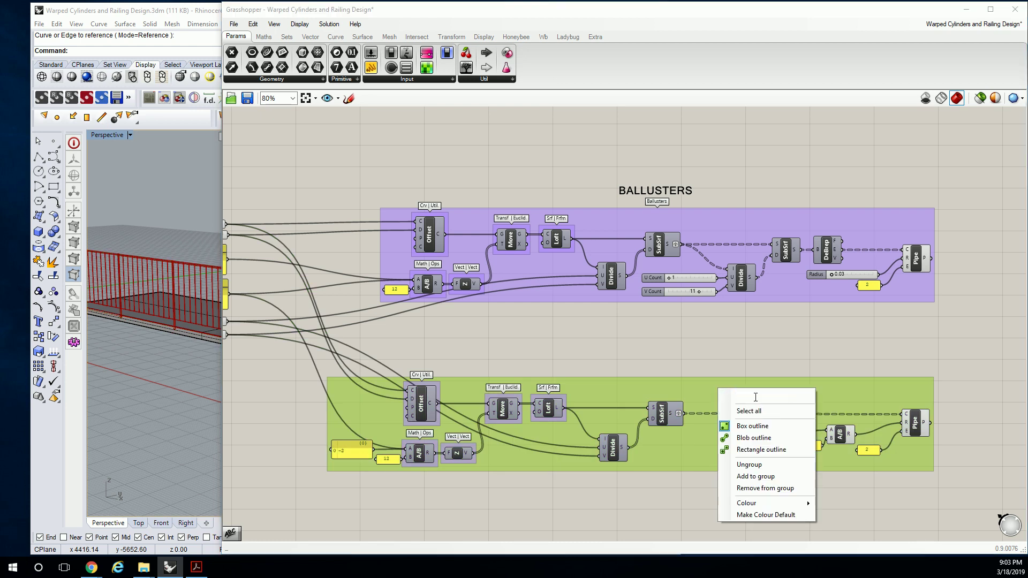
text(p)
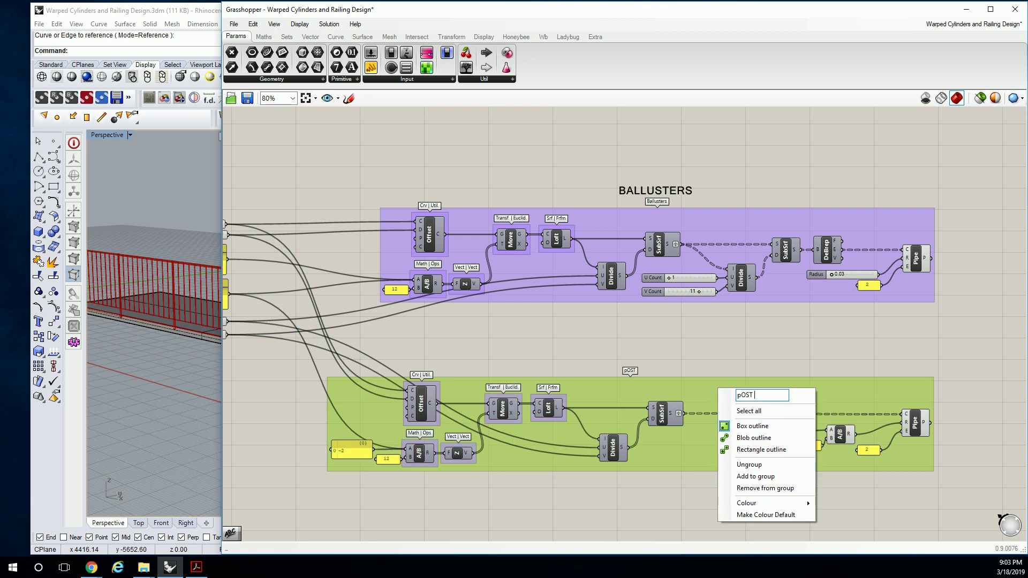
key(BackSpace)
text(Post and Top Rail)
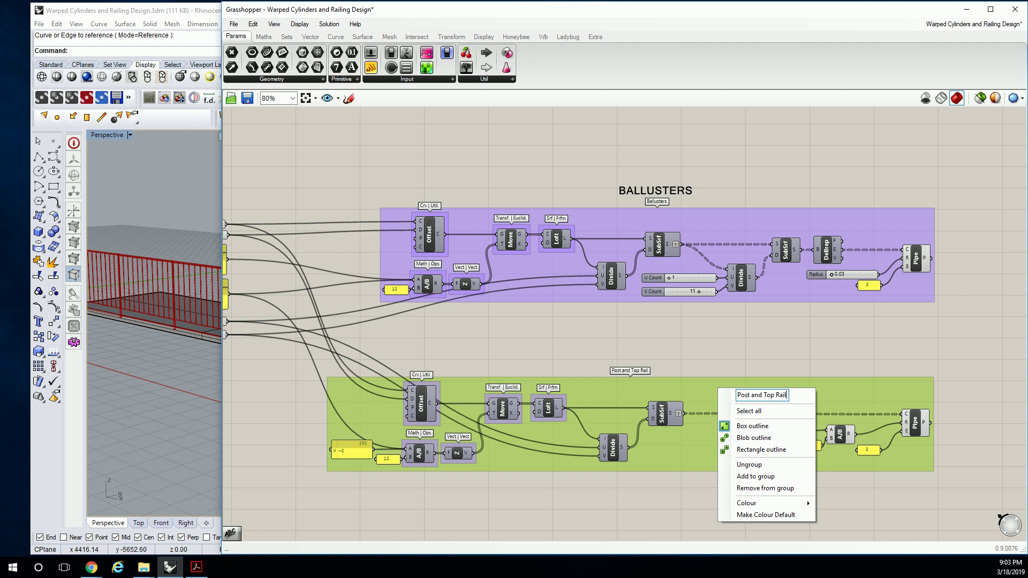
click(715, 346)
Copy the BALLUSTERS title above the lower group and change its text to POST AND TOP RAIL
click(678, 191)
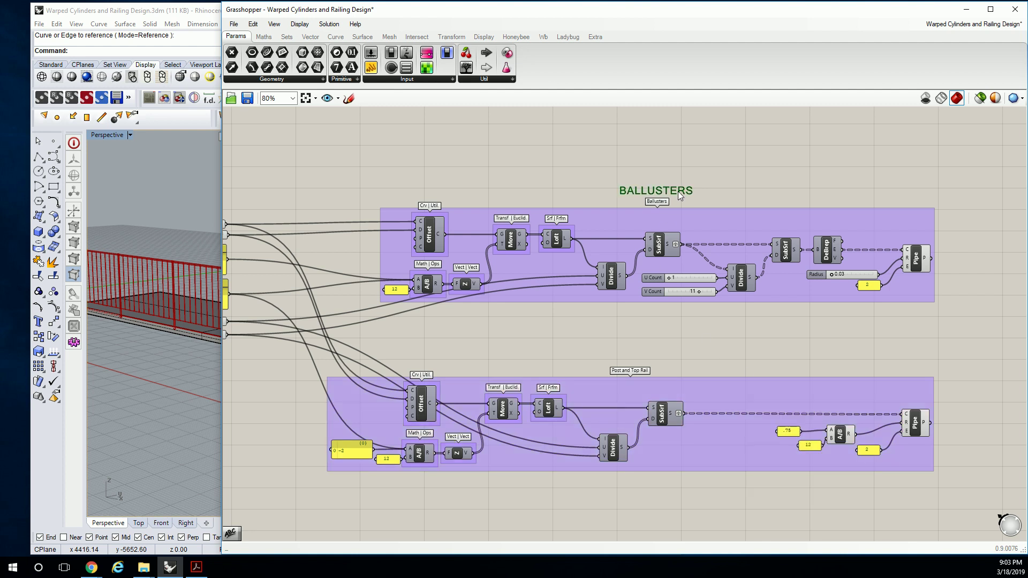
alt+drag(678, 191, 659, 361)
double_click(659, 360)
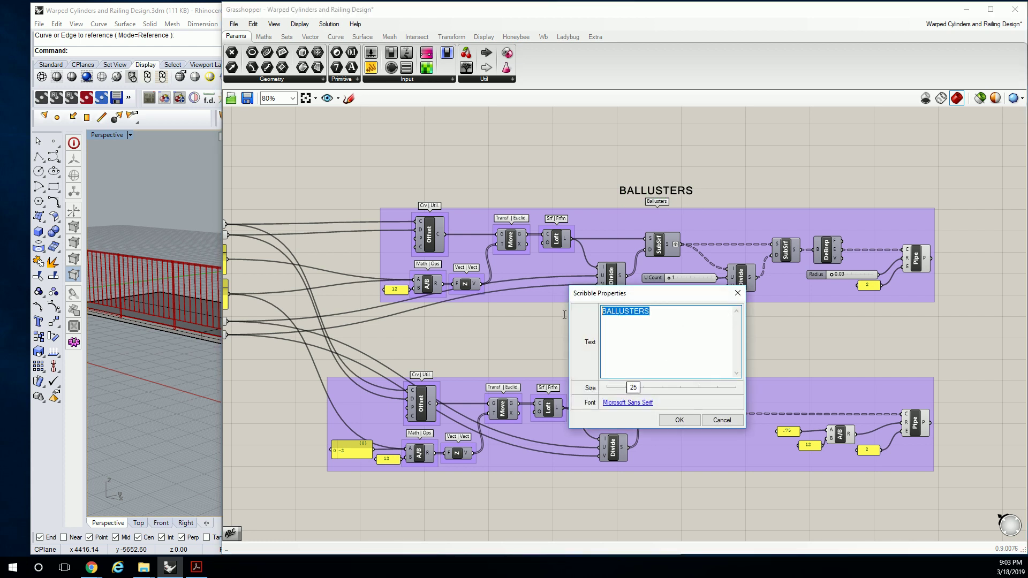
text(POST AND TOP RAIL)
key(Return)
click(679, 420)
mouse_move(666, 328)
right_down()
mouse_move(757, 318)
mouse_move(552, 324)
mouse_move(682, 325)
right_up()
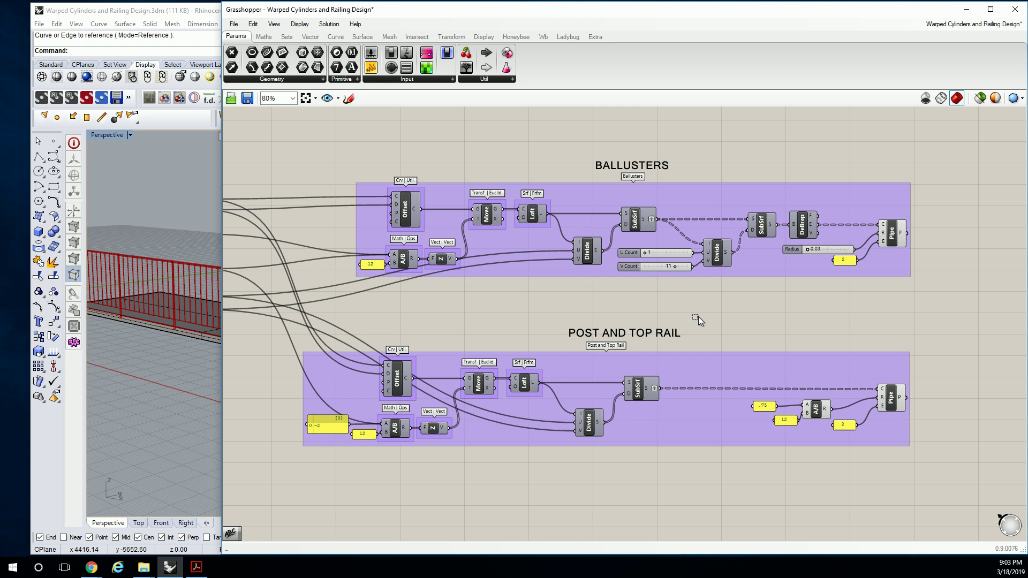
drag(699, 316, 567, 415)
click(623, 324)
click(714, 367)
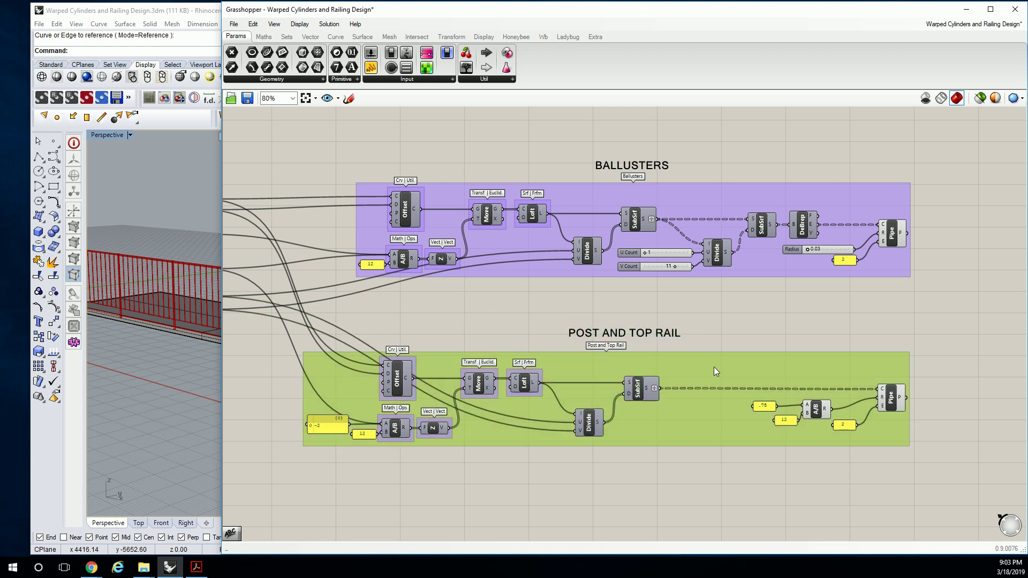
Shift the Post and Top Rail group down and right, then zoom to the input parameters
drag(722, 362, 758, 358)
scroll(679, 290, down, 3)
scroll(679, 289, up, 4)
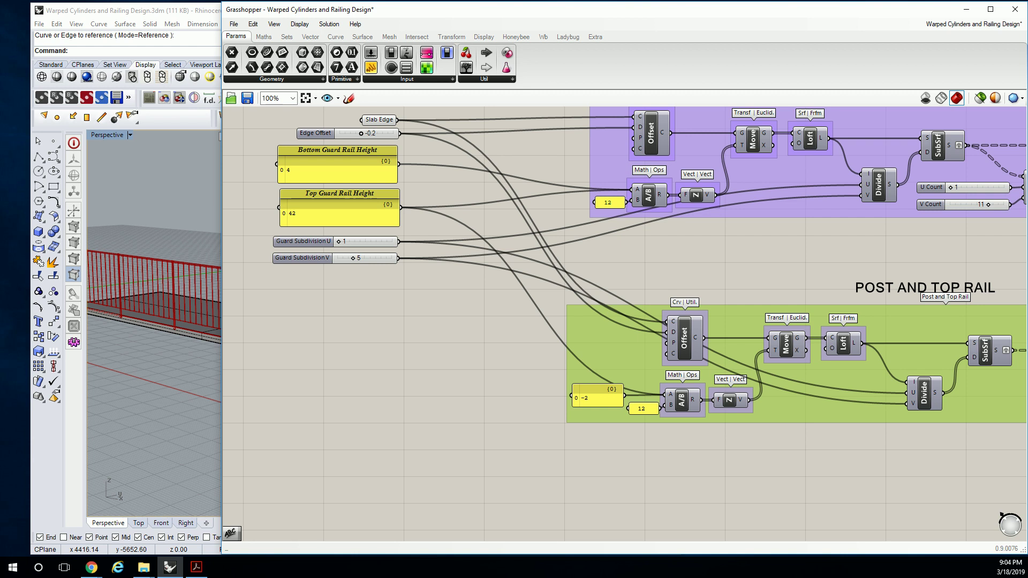
key(alt+Tab)
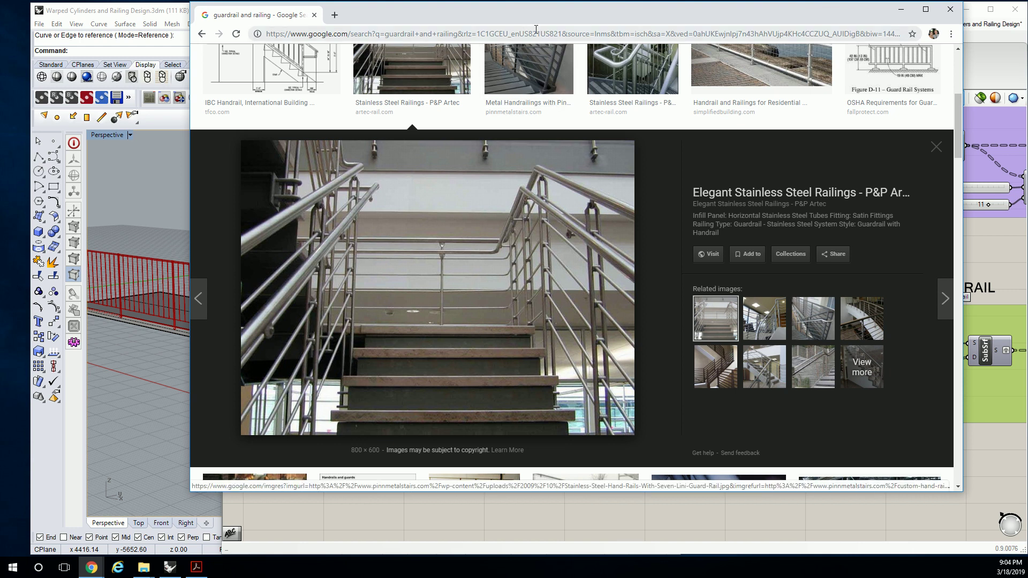
key(alt+Tab)
right_drag(630, 255, 620, 291)
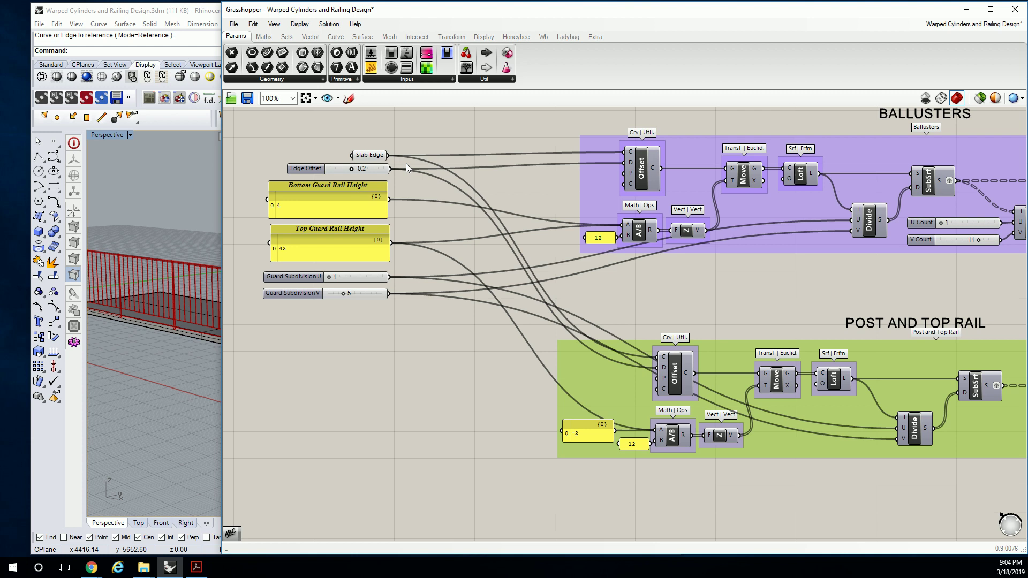
Place a Params > Geometry parameter just right of Slab Edge and wire Slab Edge's output into it
click(292, 80)
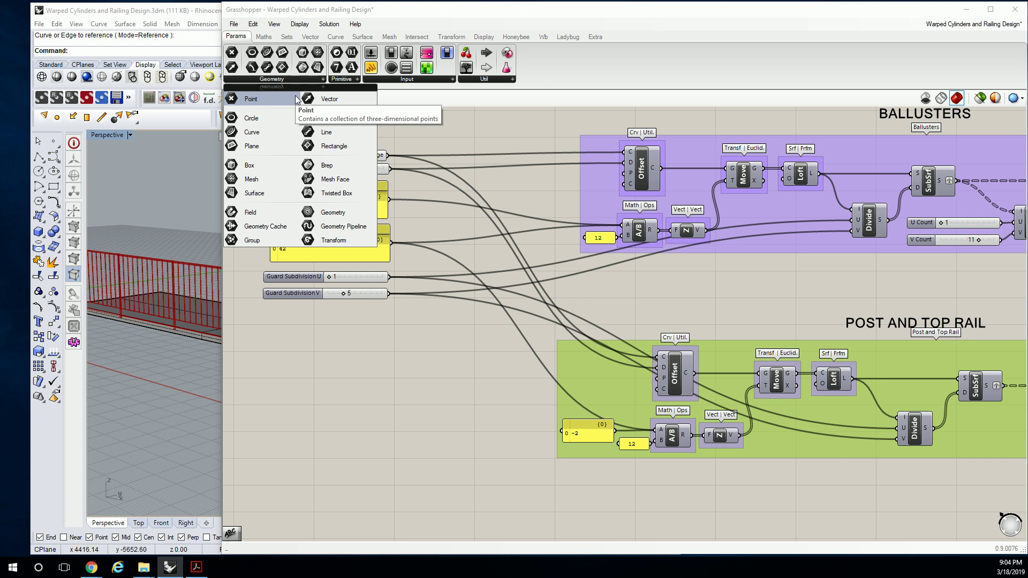
click(494, 159)
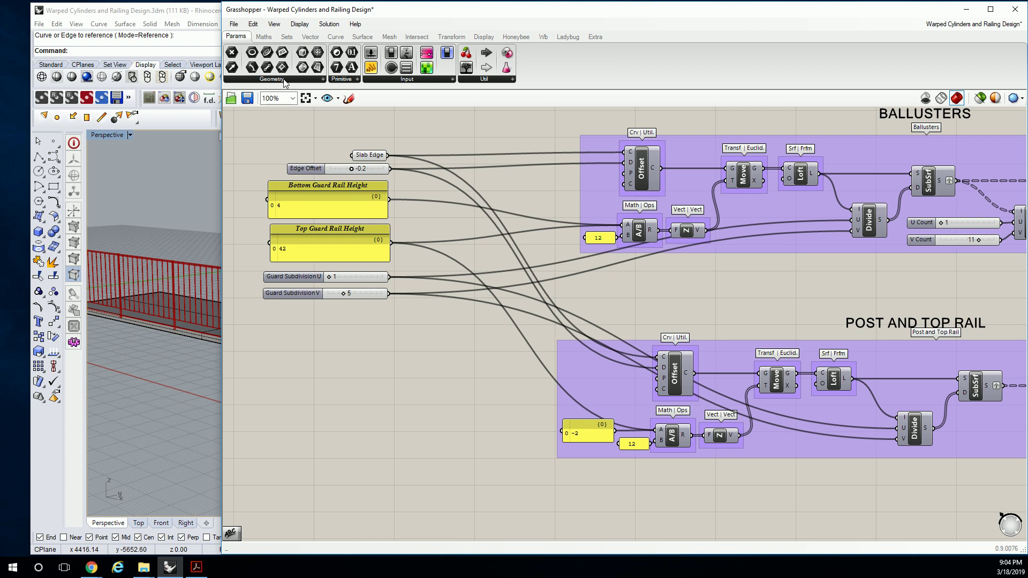
mouse_move(377, 158)
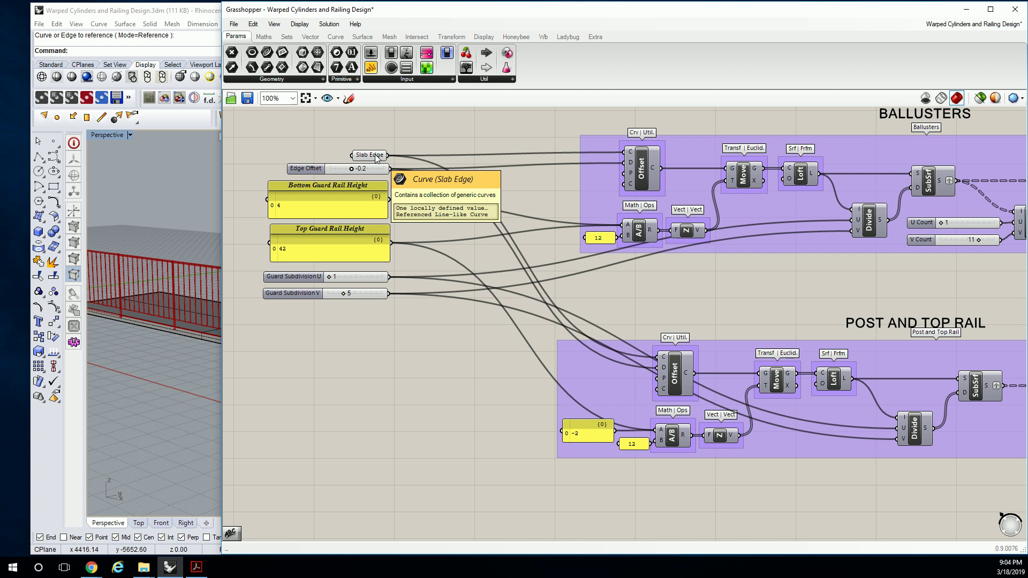
click(316, 79)
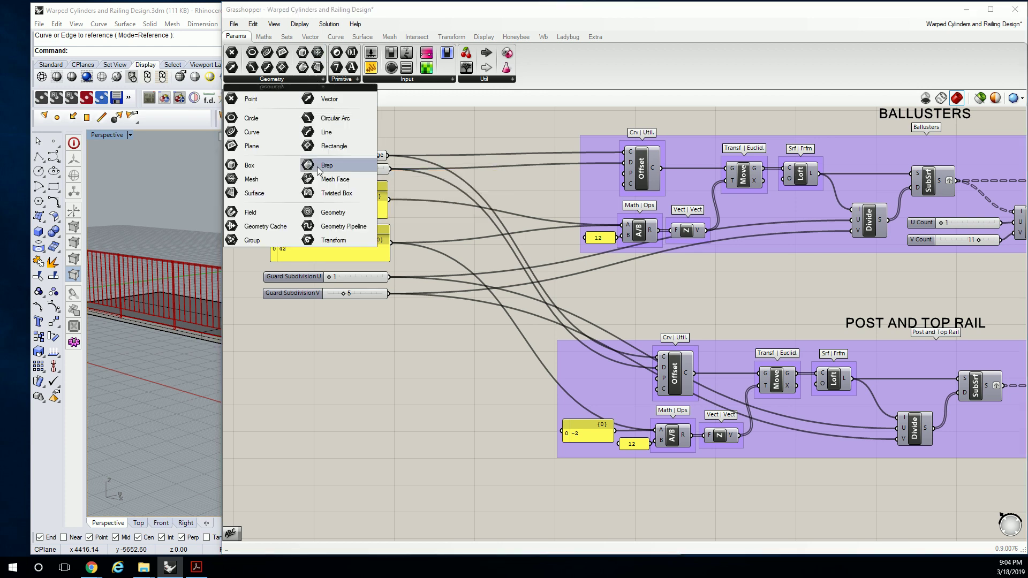
click(331, 213)
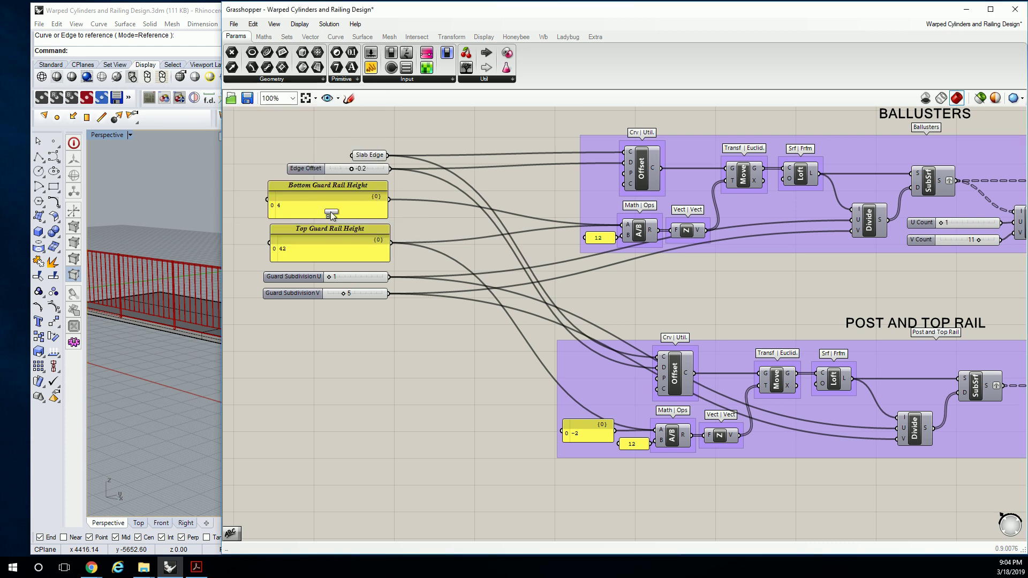
click(415, 153)
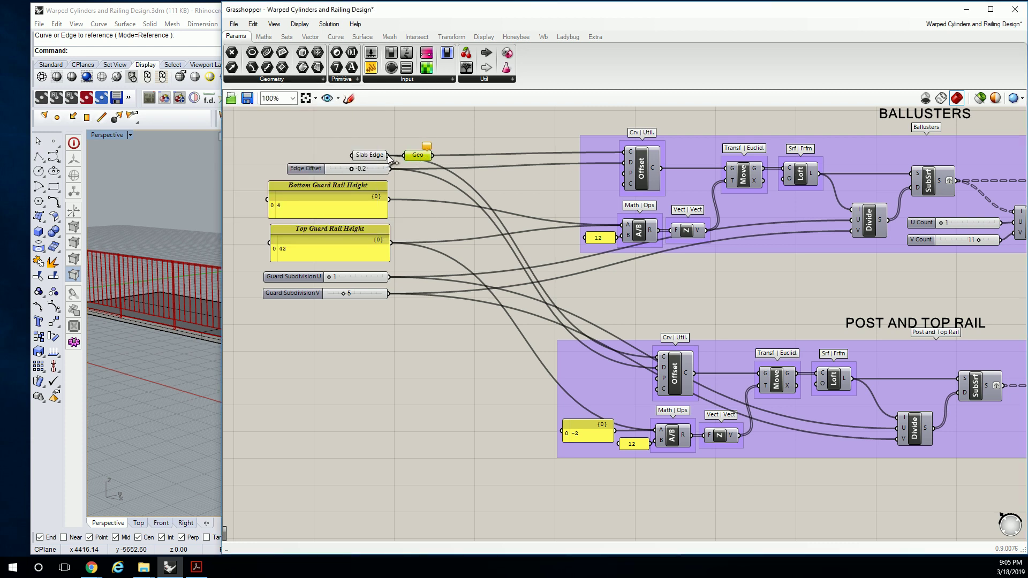
drag(389, 156, 419, 159)
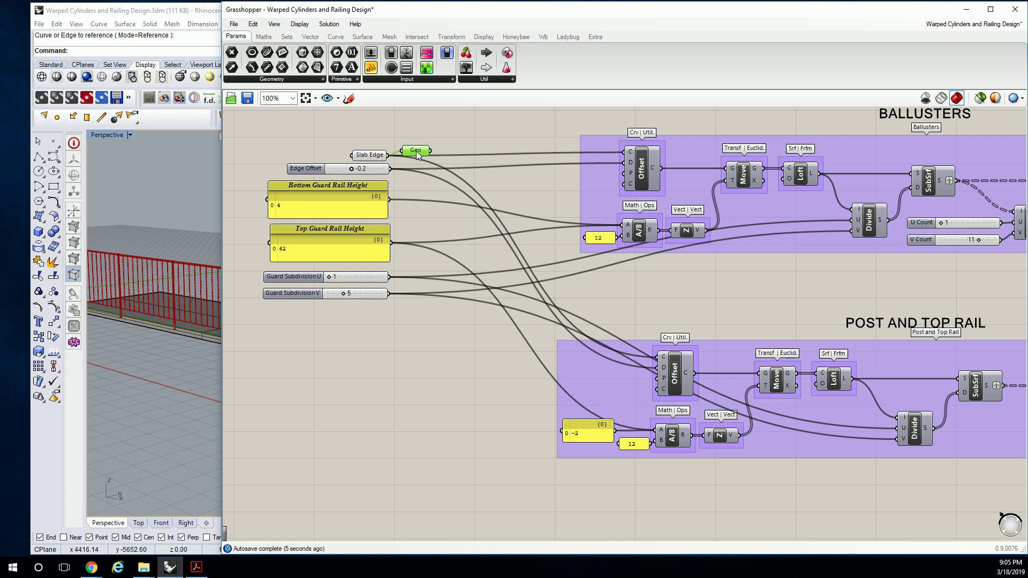
drag(423, 152, 411, 157)
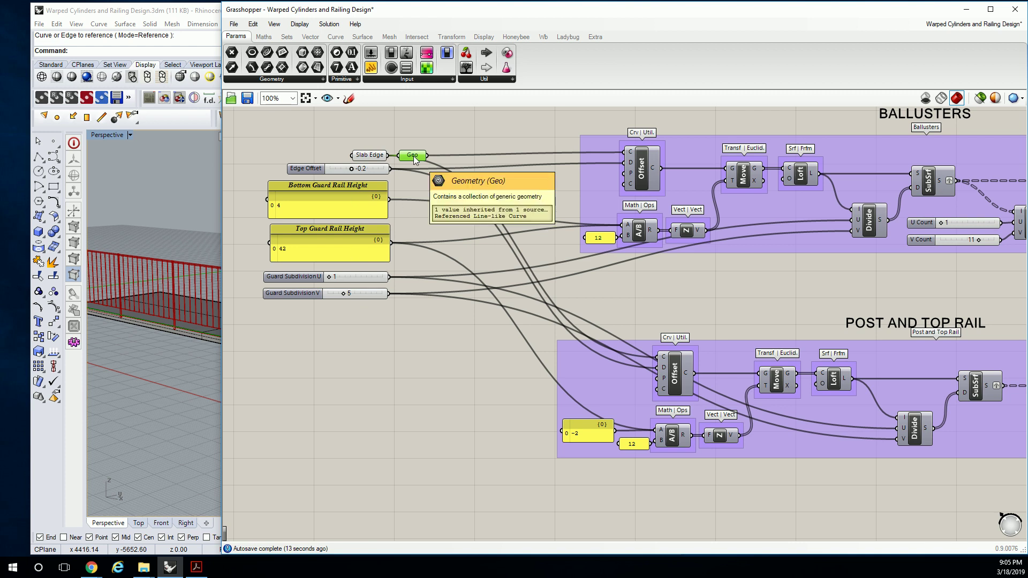
Undo the Geo parameter and add a Number parameter named EDGE OFFSET beside Edge Offset
key(ctrl+z)
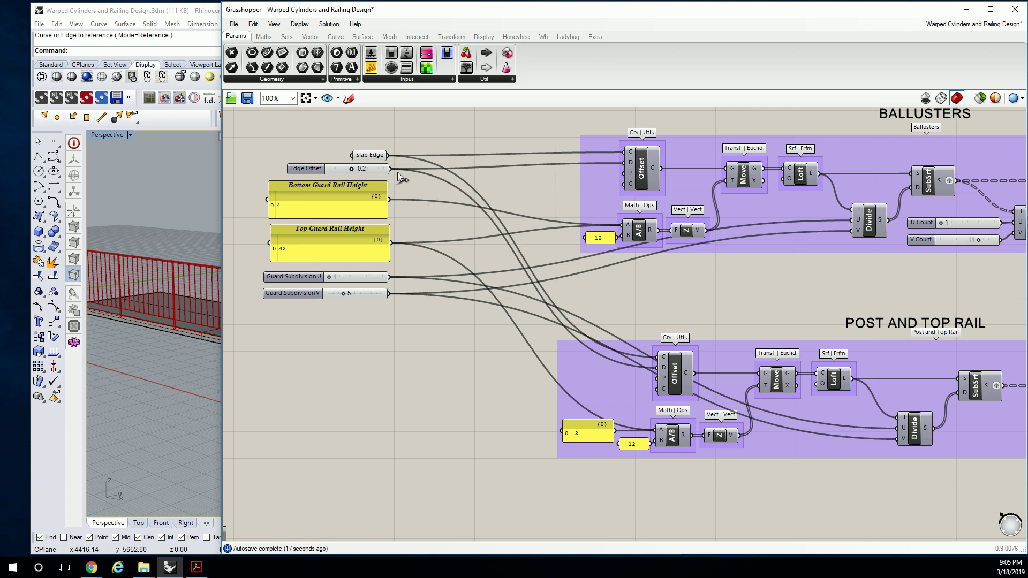
click(310, 79)
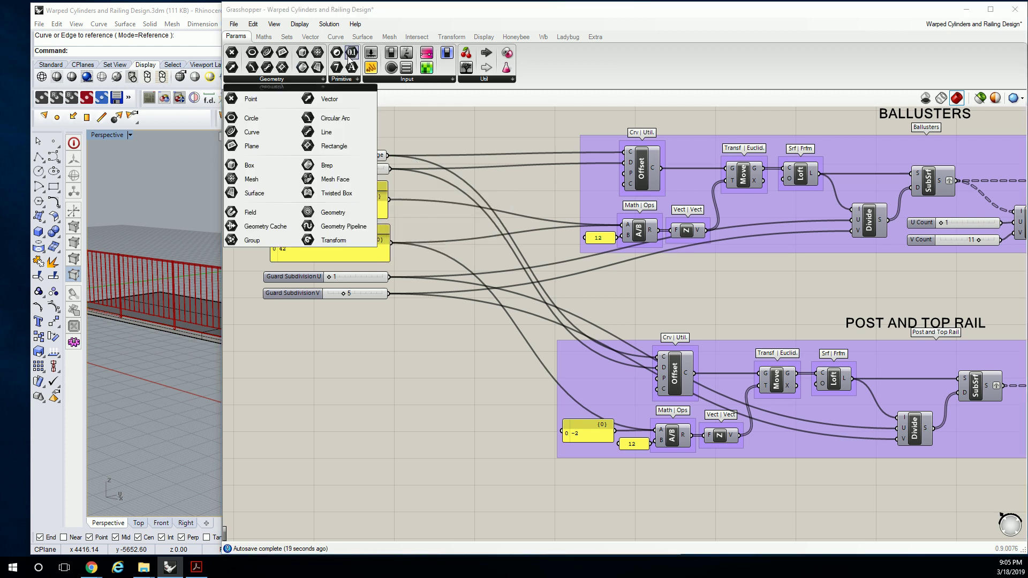
click(348, 79)
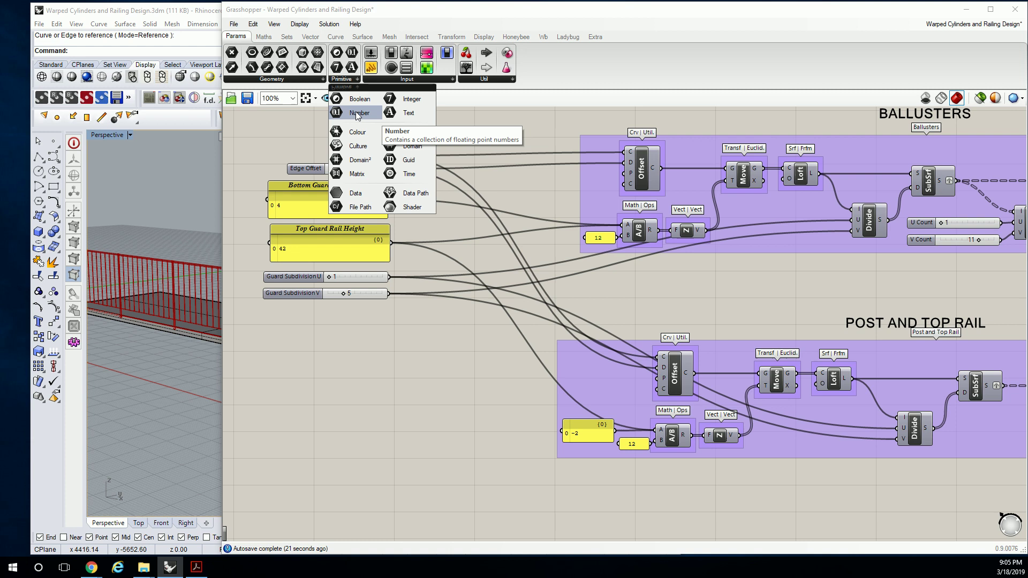
drag(358, 114, 419, 171)
right_click(420, 171)
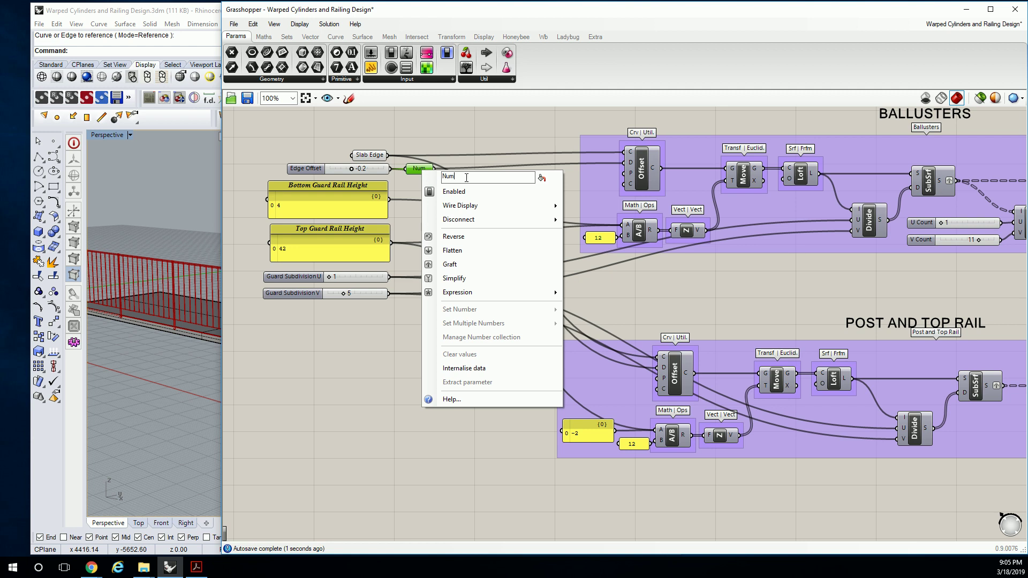
text(EDGE OFFSET)
click(466, 147)
Make a linked copy of EDGE OFFSET and move it next to the Offset component
mouse_move(419, 169)
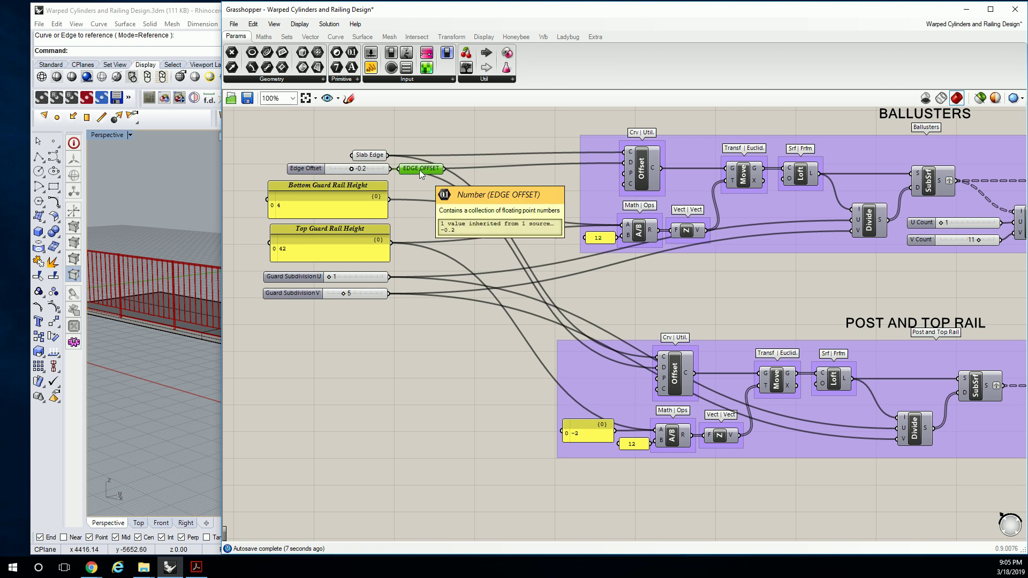
alt+drag(419, 170, 484, 169)
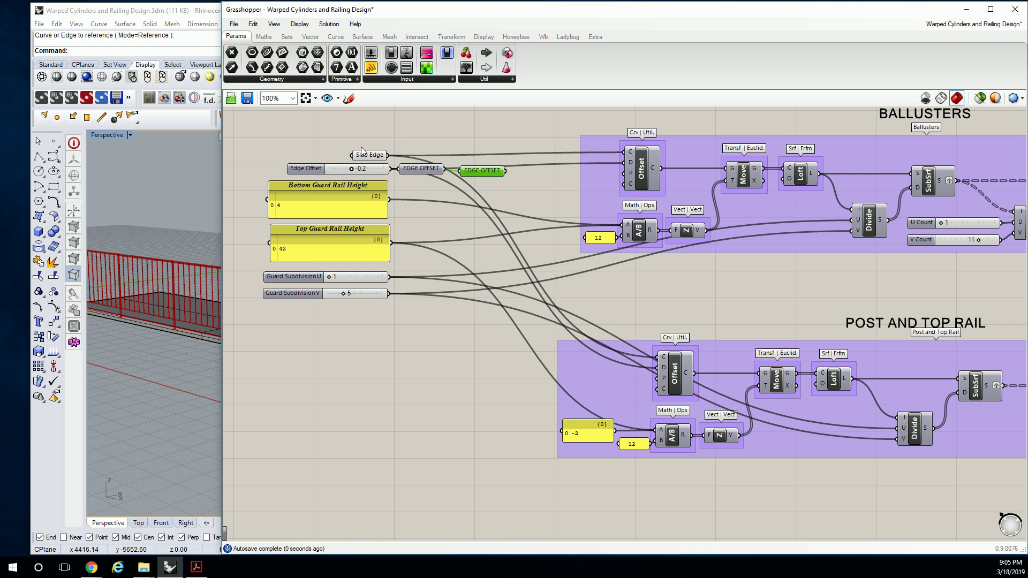
drag(380, 157, 378, 144)
drag(422, 169, 425, 159)
click(473, 171)
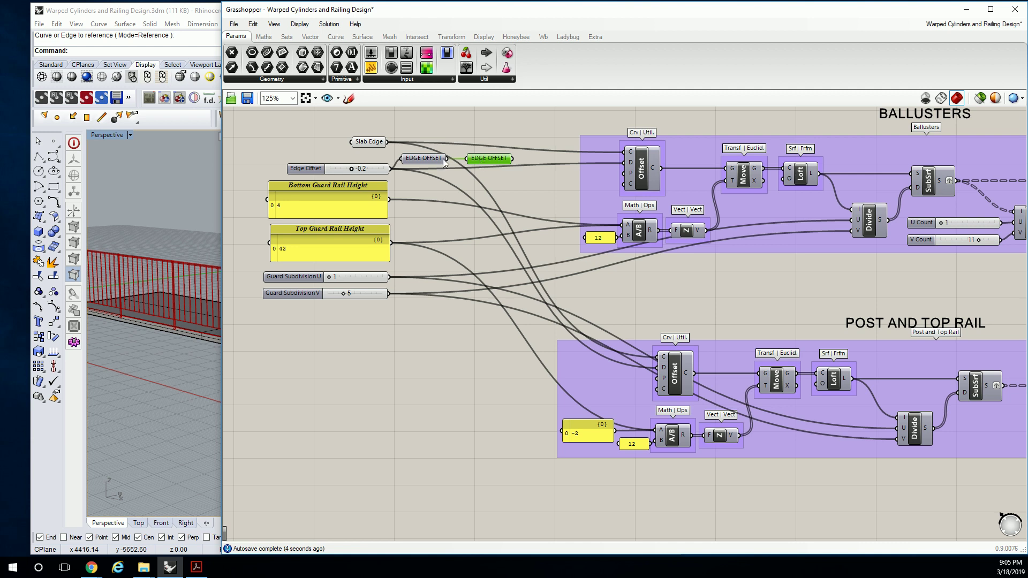
scroll(459, 151, up, 5)
click(610, 188)
scroll(611, 188, down, 2)
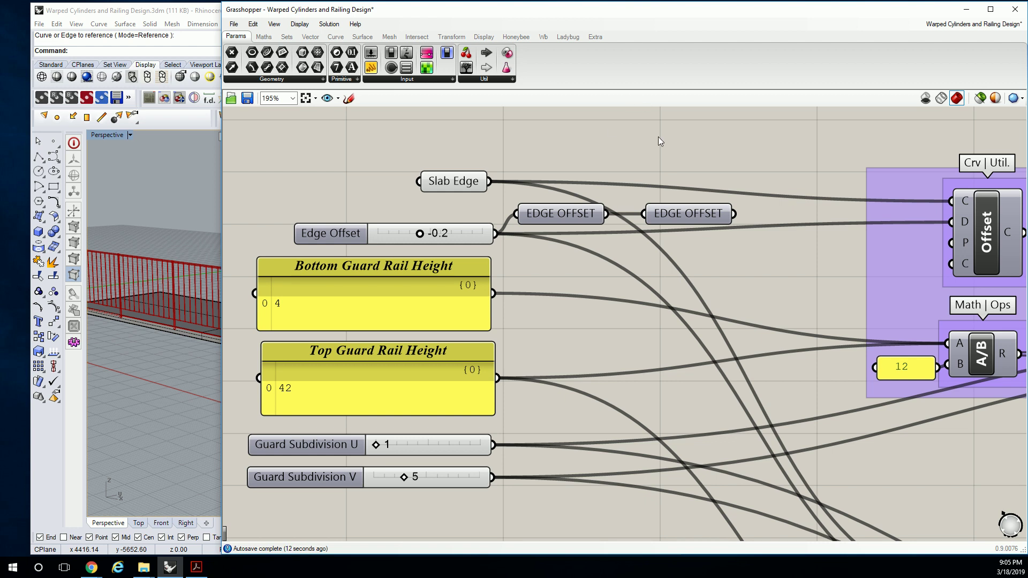
drag(679, 212, 793, 225)
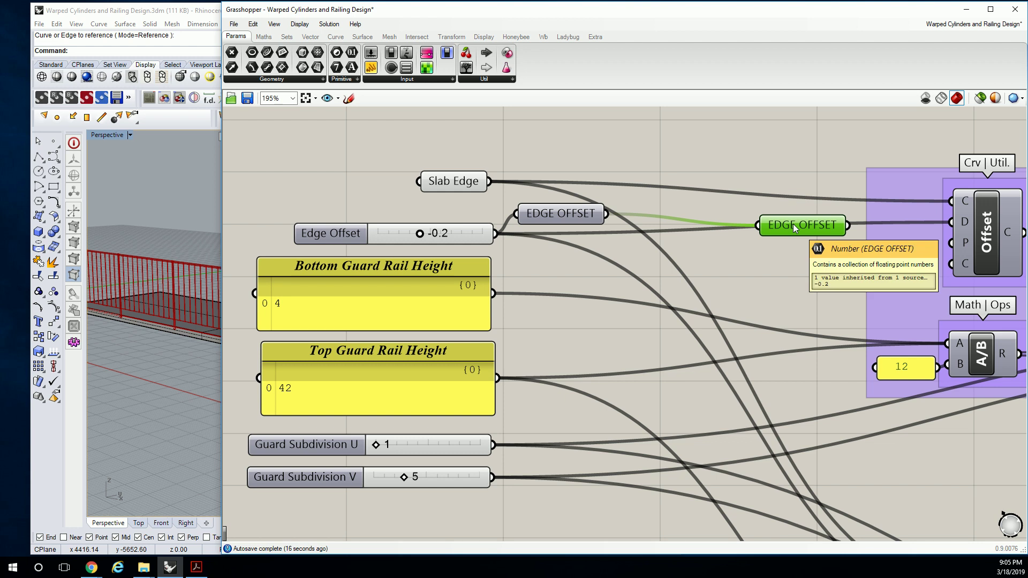
Set the EDGE OFFSET copy's wire display to Hidden and move it toward Offset
right_click(773, 223)
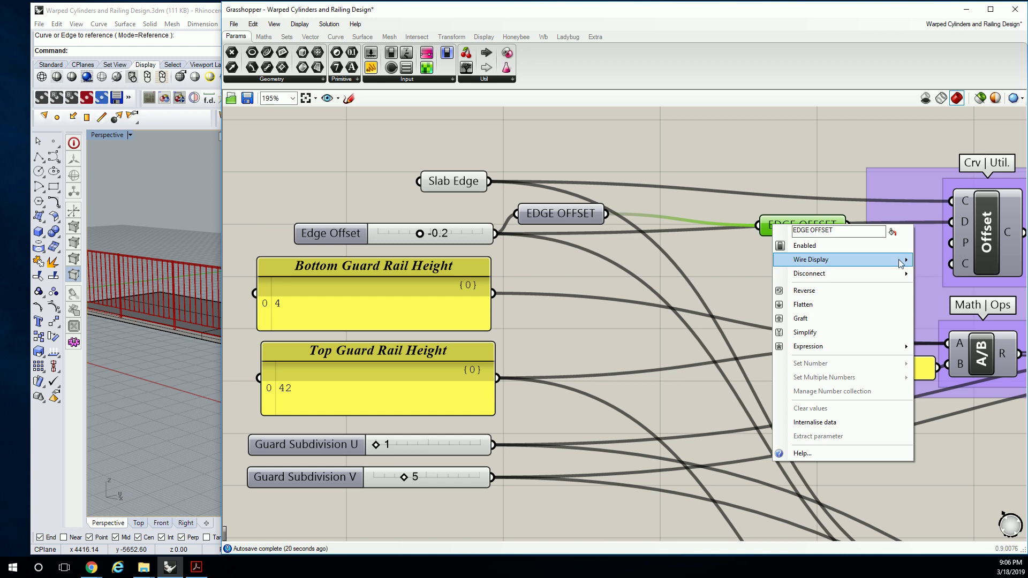
mouse_move(902, 262)
click(934, 282)
click(789, 256)
drag(783, 219, 738, 133)
right_drag(738, 134, 731, 161)
click(638, 142)
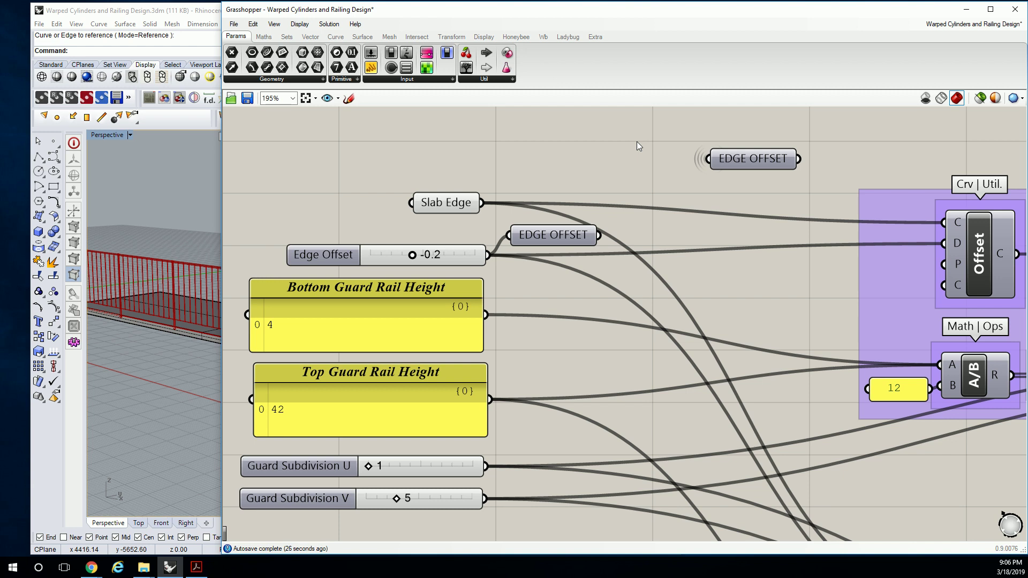
drag(741, 163, 852, 262)
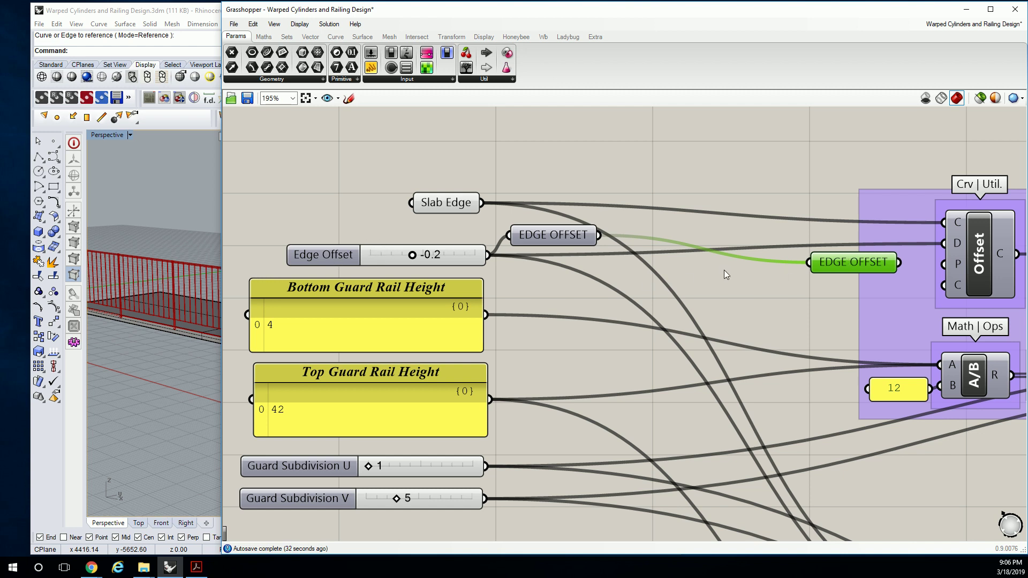
Wire the EDGE OFFSET copy into the Ballusters Offset's D input and tidy both EDGE OFFSET positions
right_drag(726, 272, 628, 276)
drag(800, 266, 845, 248)
drag(761, 267, 720, 255)
click(716, 308)
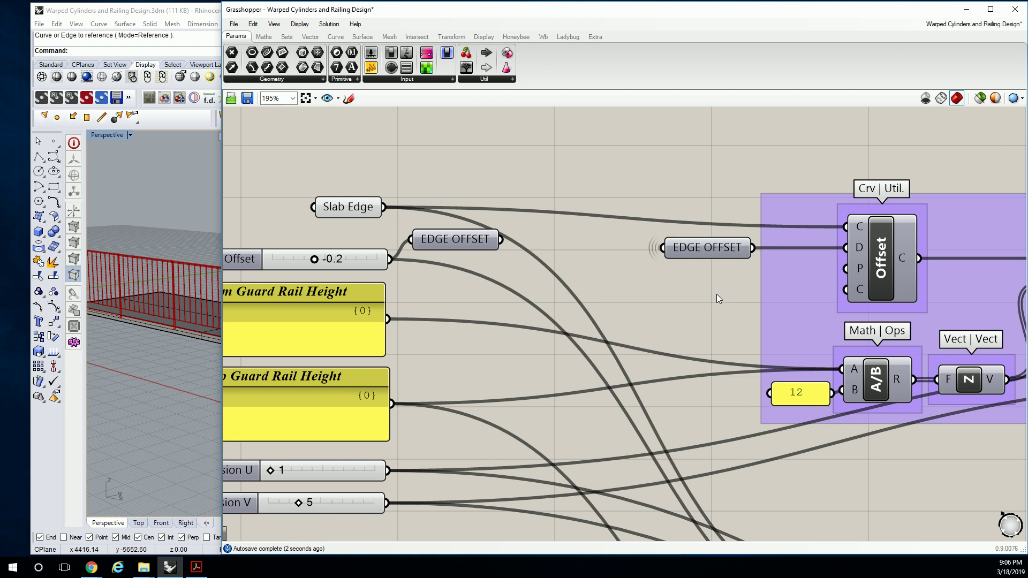
right_drag(673, 297, 722, 280)
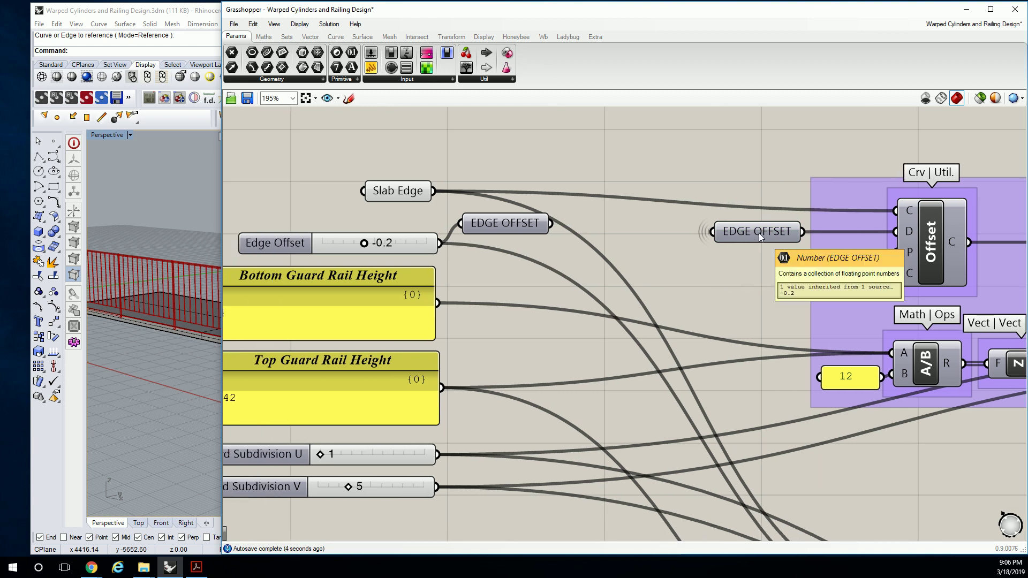
drag(759, 233, 616, 227)
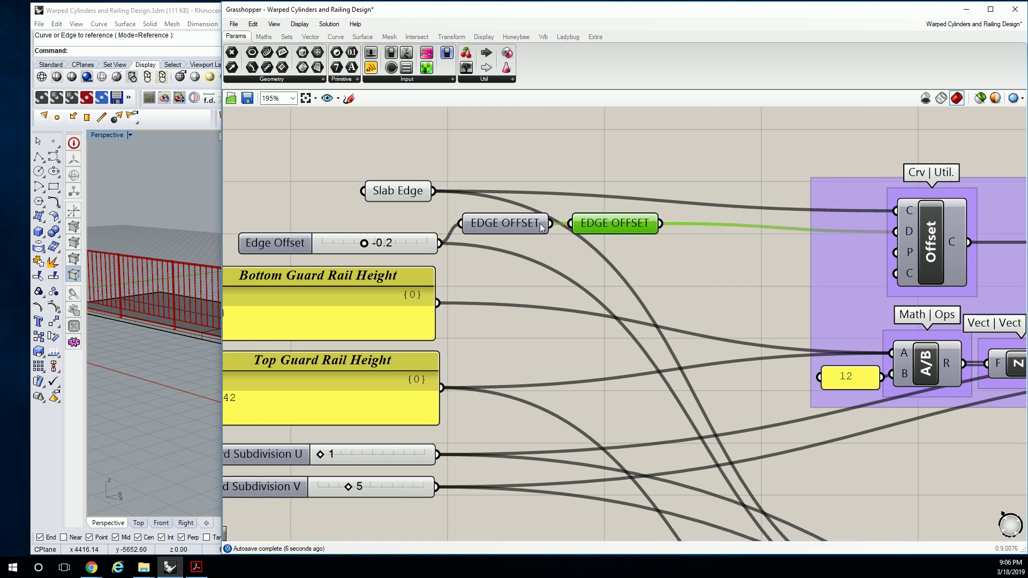
drag(512, 225, 534, 274)
drag(602, 225, 896, 232)
click(708, 298)
click(728, 261)
drag(768, 274, 750, 242)
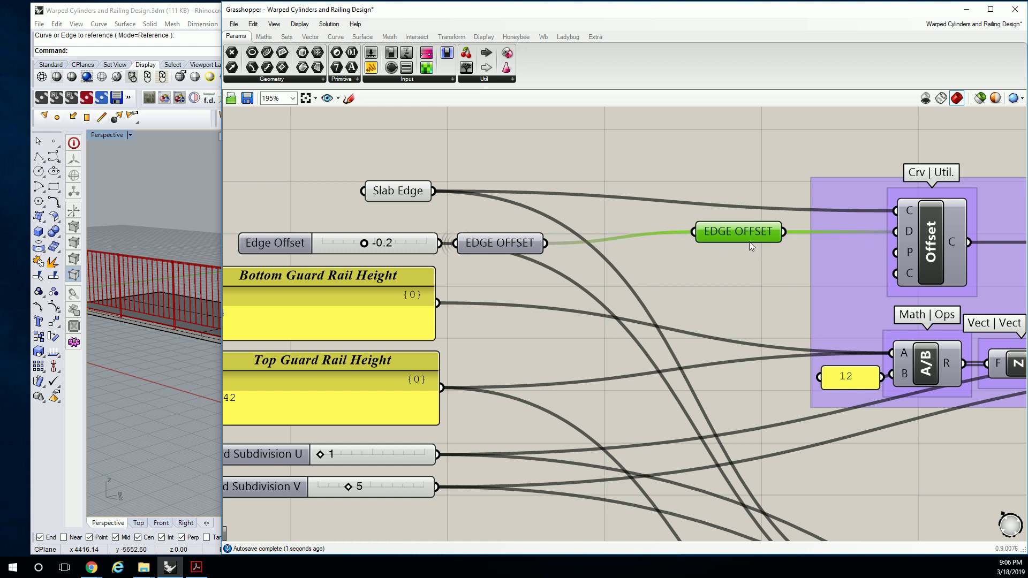
Copy EDGE OFFSET beside the lower group and wire it into that Offset's D input
click(706, 264)
scroll(701, 287, down, 2)
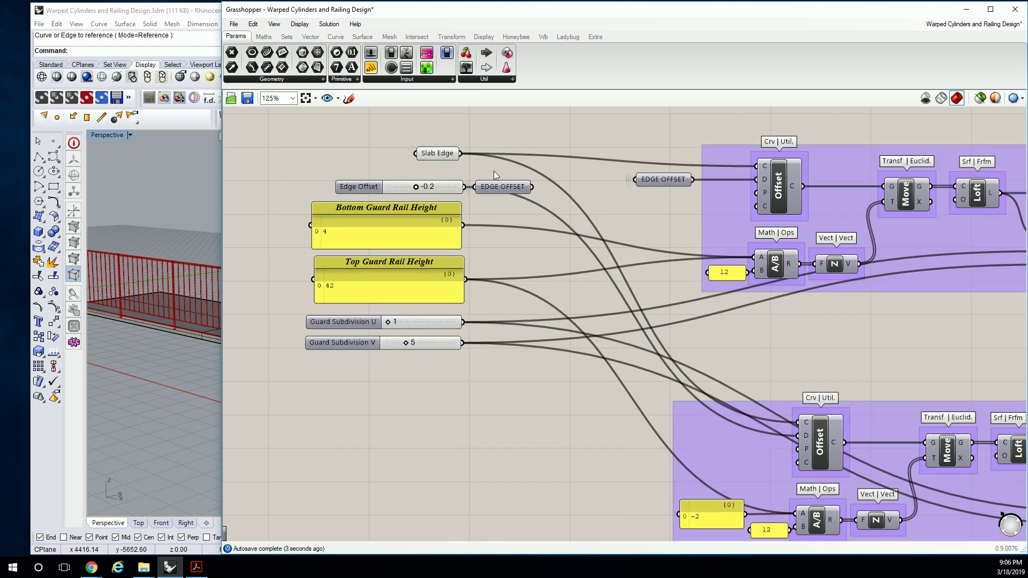
click(506, 185)
alt+drag(519, 188, 802, 436)
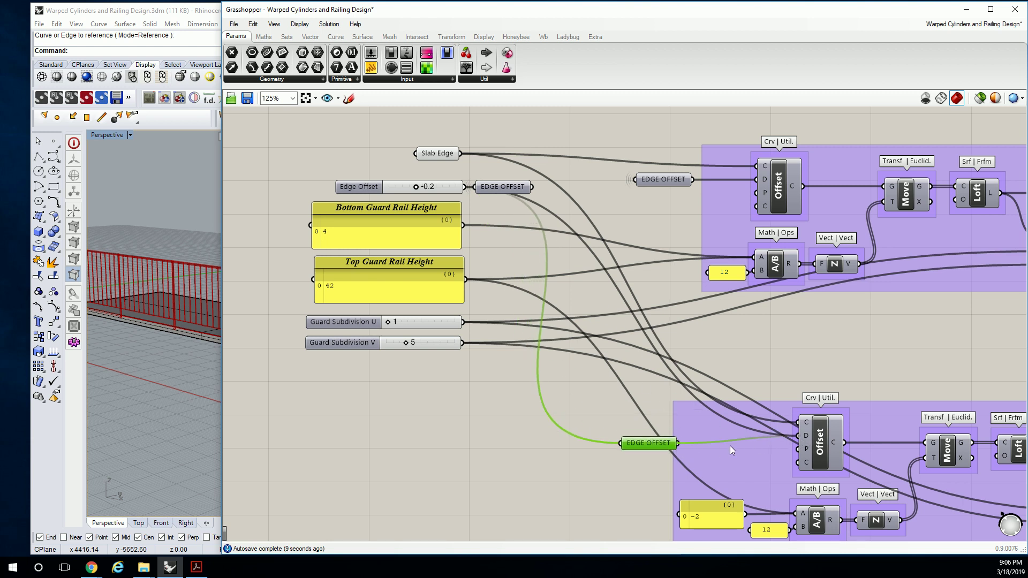
drag(657, 444, 643, 434)
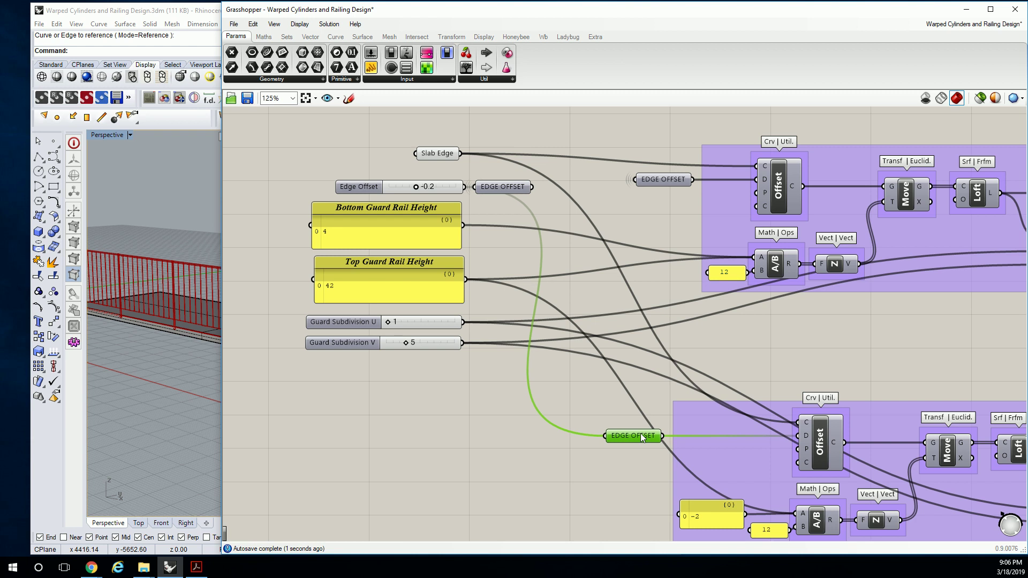
click(560, 409)
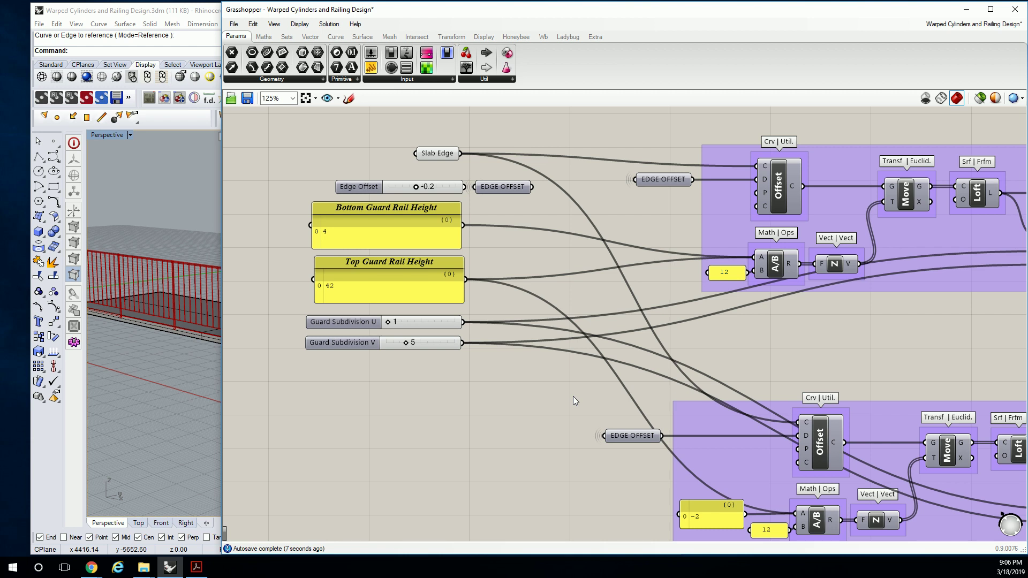
right_drag(559, 287, 569, 244)
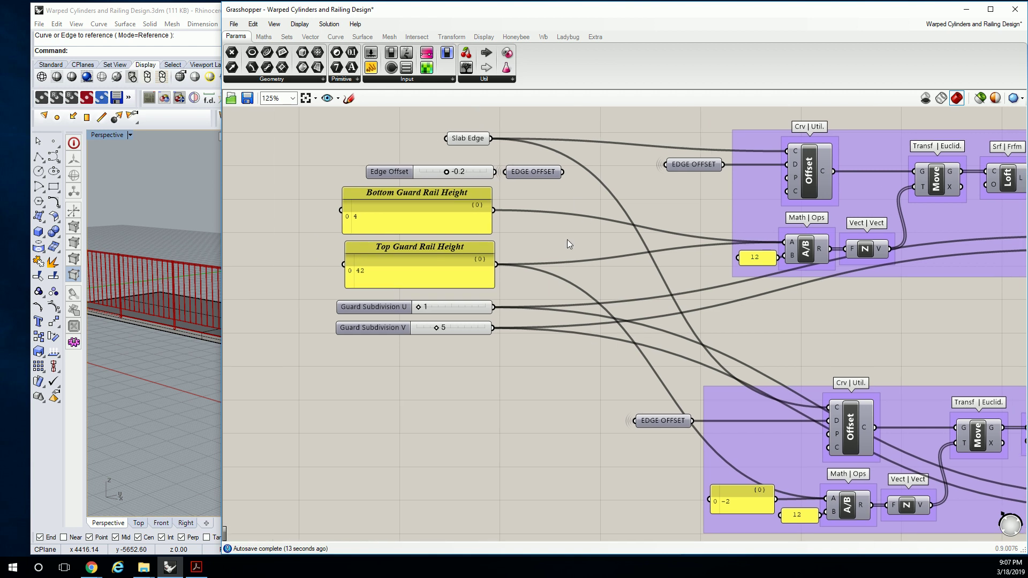
Create a BOTTOM GUARD HEIGHT relay beside Bottom Guard Rail Height and copy it near the division
click(535, 171)
drag(535, 172, 537, 216)
right_click(533, 214)
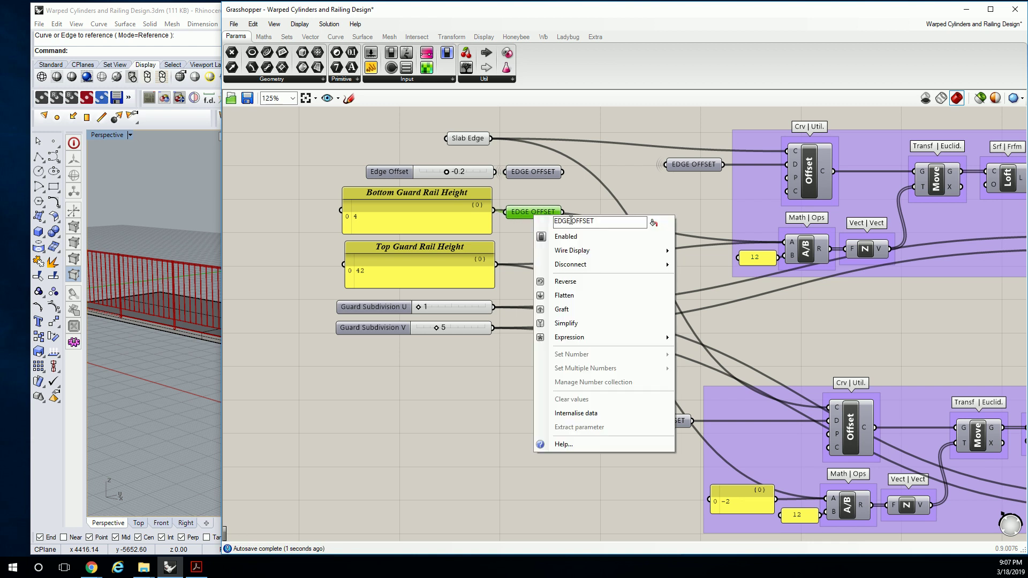
double_click(577, 221)
text(BOTTOM GUARD HEIGHT)
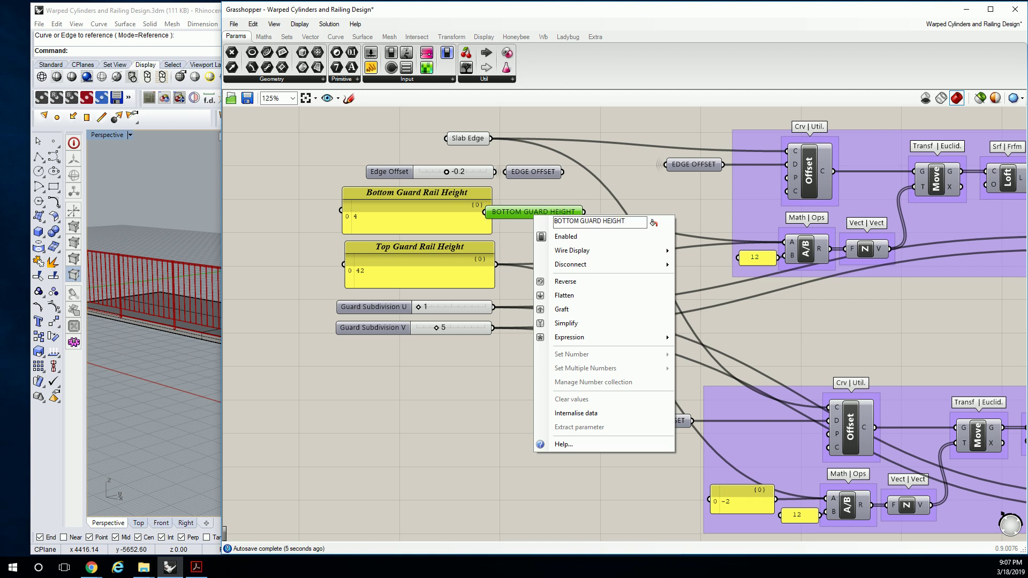
key(Return)
drag(564, 212, 705, 235)
middle_click(561, 274)
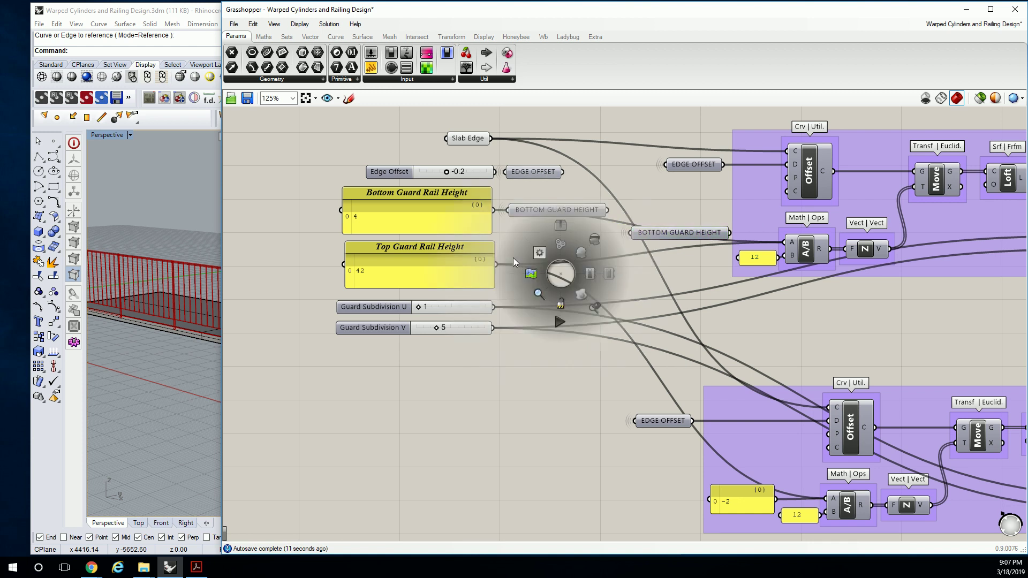
Make another relay copy fed from Top Guard Rail Height and rename it TOP GUARD HEIGHT
alt+drag(563, 210, 576, 256)
drag(508, 270, 558, 265)
right_click(540, 261)
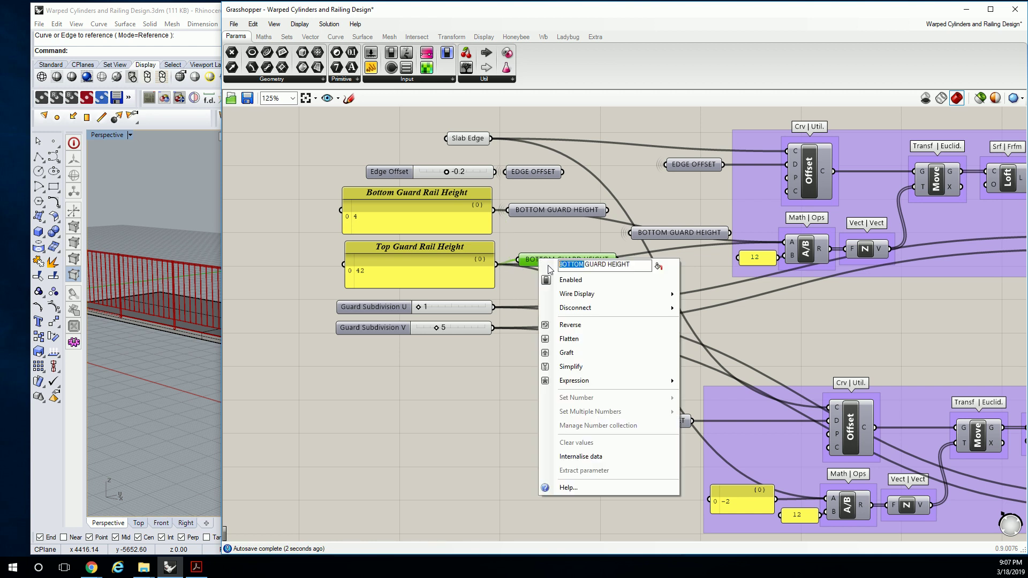
text(TOP)
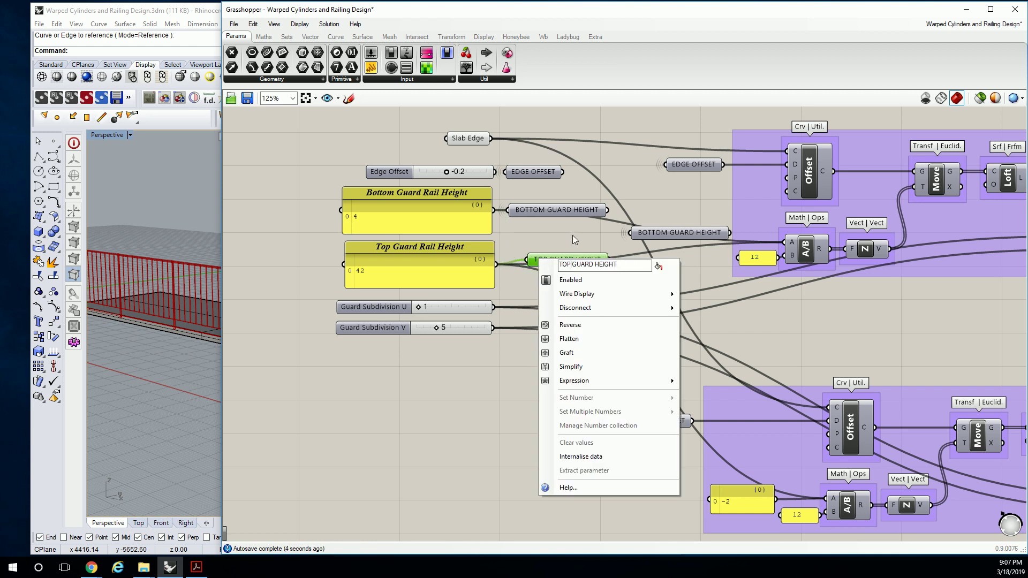
click(573, 235)
drag(566, 266, 691, 258)
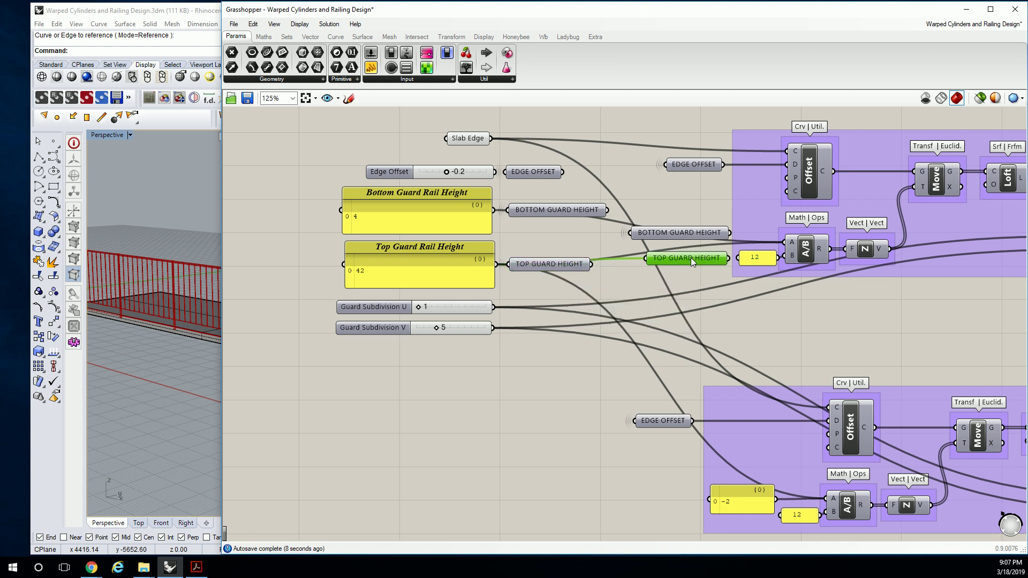
Wire the BOTTOM and TOP GUARD HEIGHT copies into the A/B division in the Ballusters group
right_drag(722, 233, 674, 245)
click(657, 213)
scroll(675, 246, up, 3)
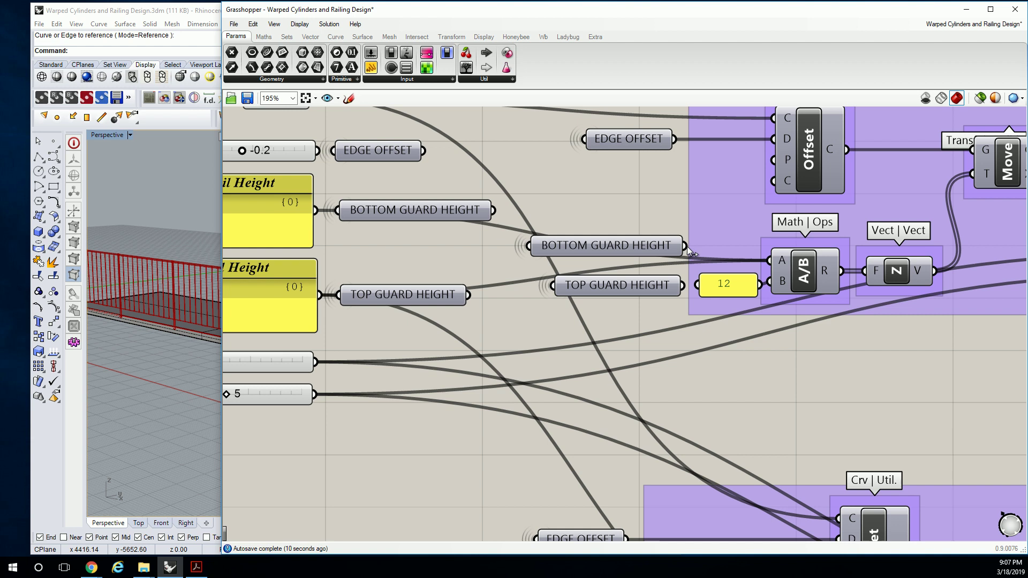
drag(687, 246, 770, 261)
drag(684, 285, 770, 261)
scroll(638, 233, down, 3)
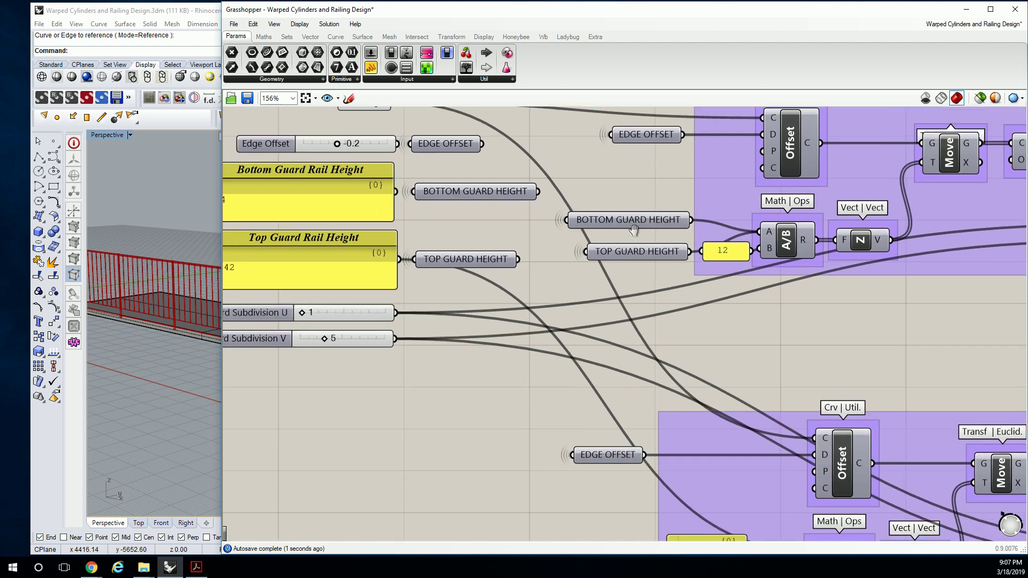
scroll(548, 197, up, 1)
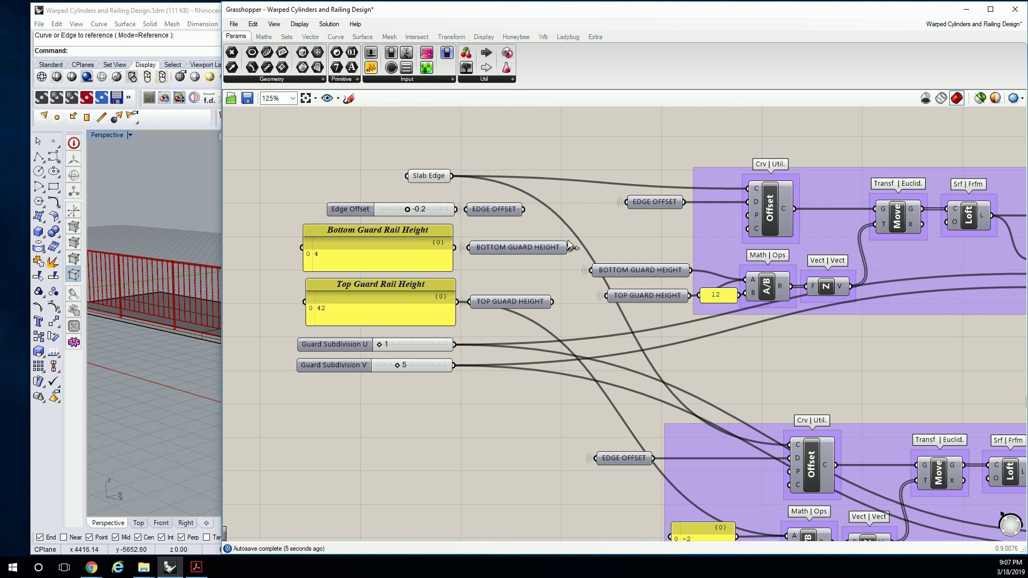
Add a Geometry parameter beside Slab Edge, set its wires to Hidden, and rename it SLAB EDGE
scroll(547, 295, down, 1)
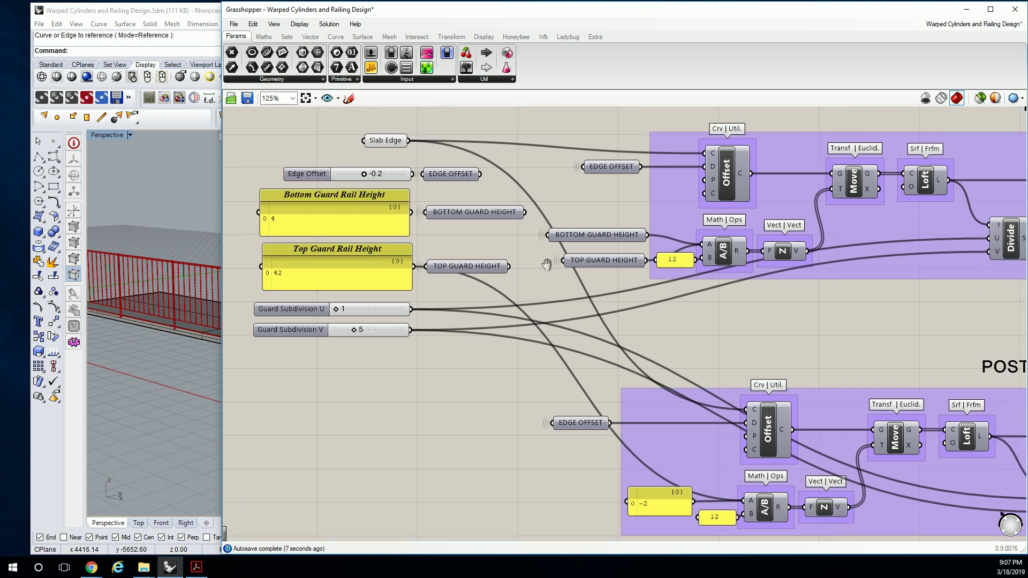
scroll(498, 265, up, 1)
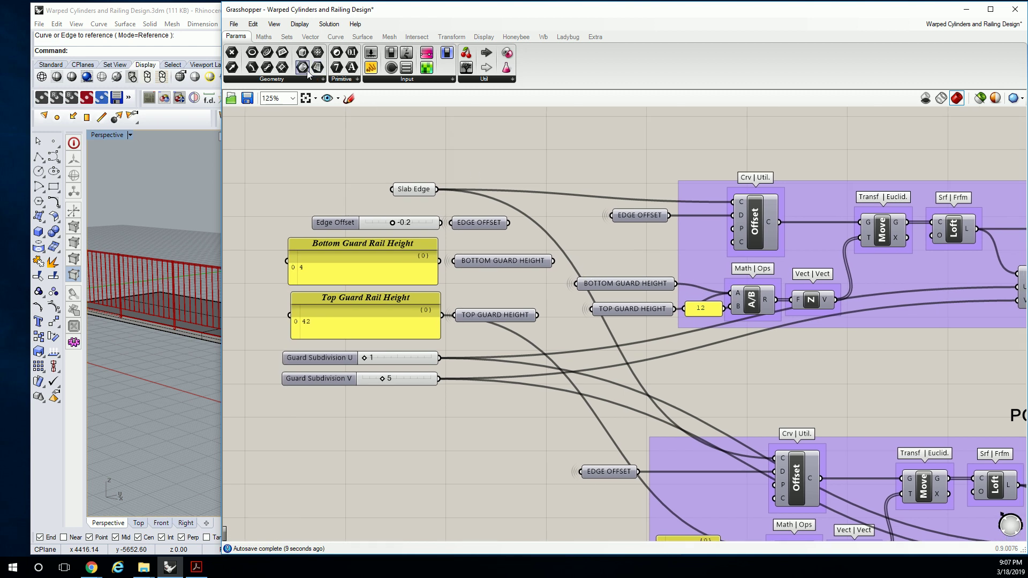
click(305, 80)
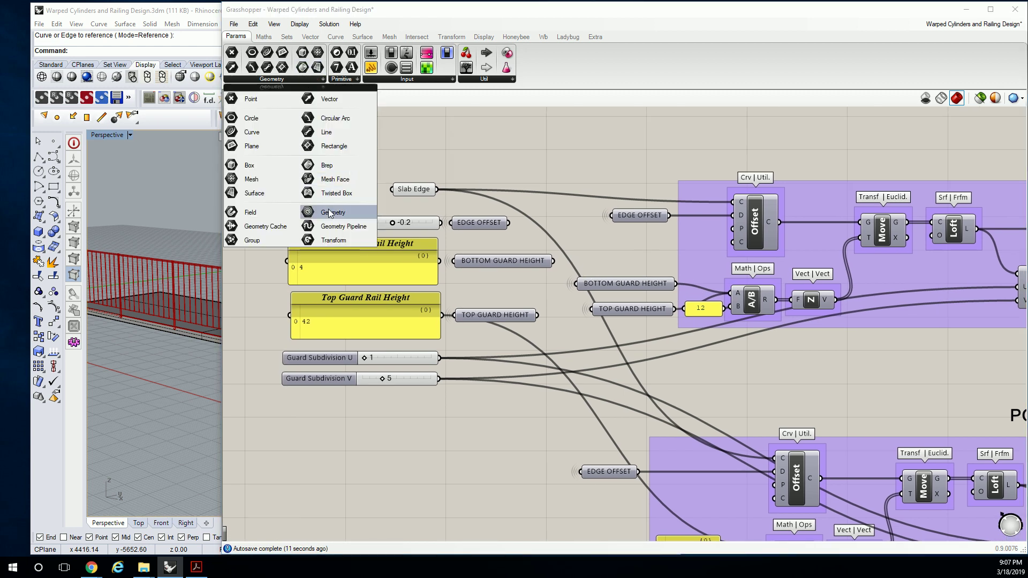
drag(328, 209, 438, 189)
right_click(467, 178)
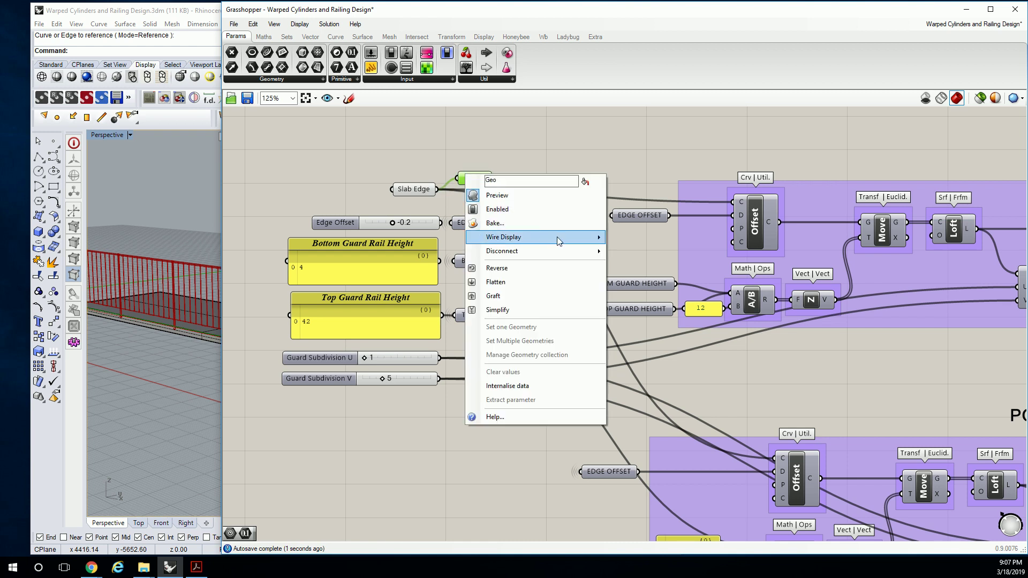
click(626, 264)
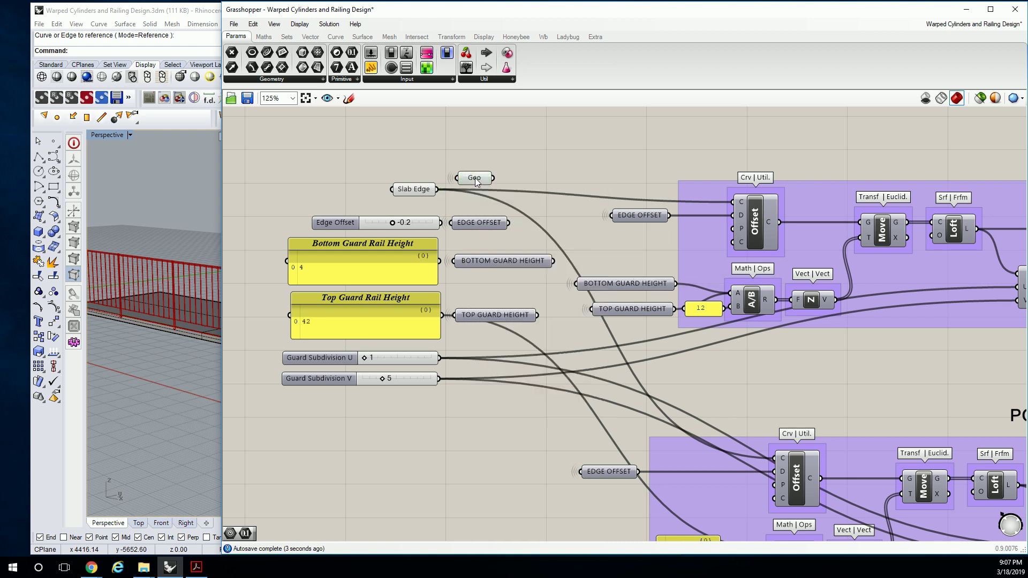
right_click(475, 178)
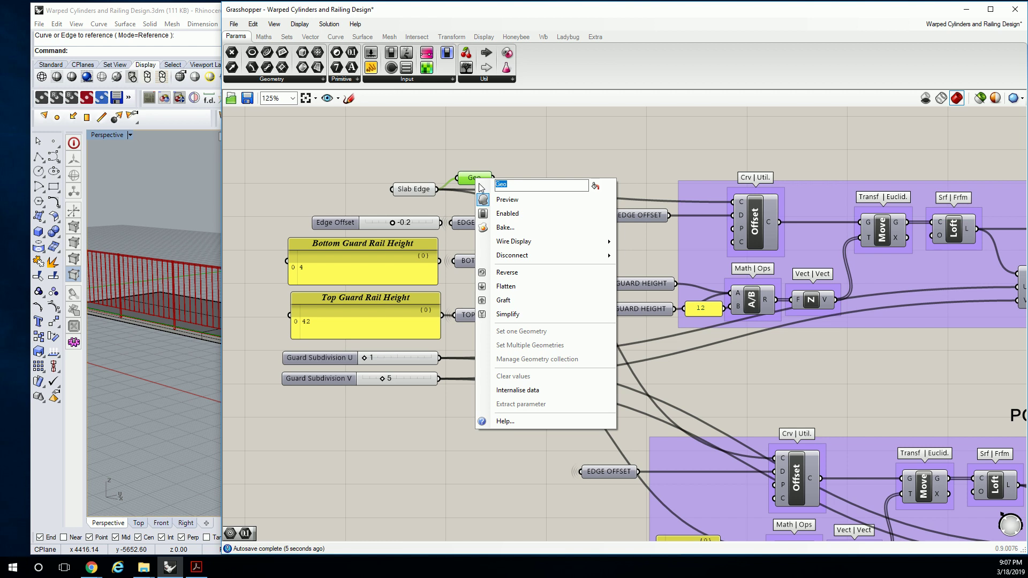
text(SLAB EDGE)
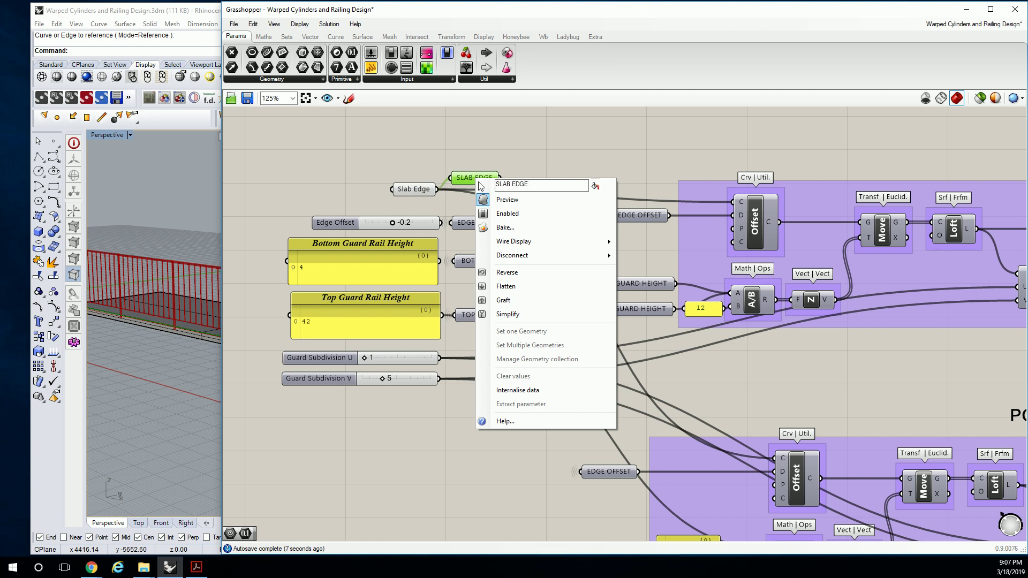
click(532, 160)
Connect SLAB EDGE copies to the curve inputs of the upper and lower Offset components
drag(482, 181, 733, 202)
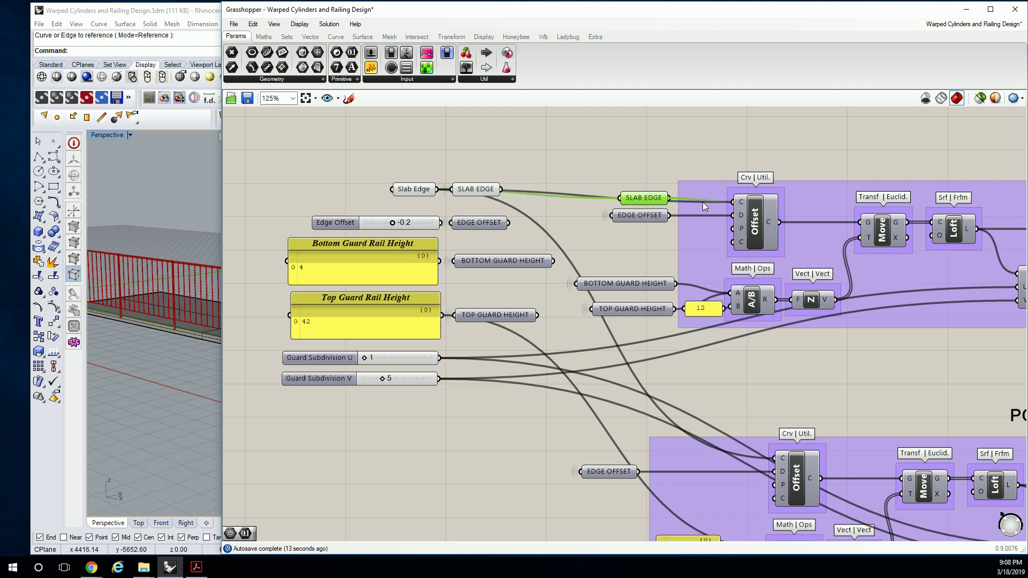
right_drag(671, 230, 644, 172)
alt+drag(448, 132, 747, 400)
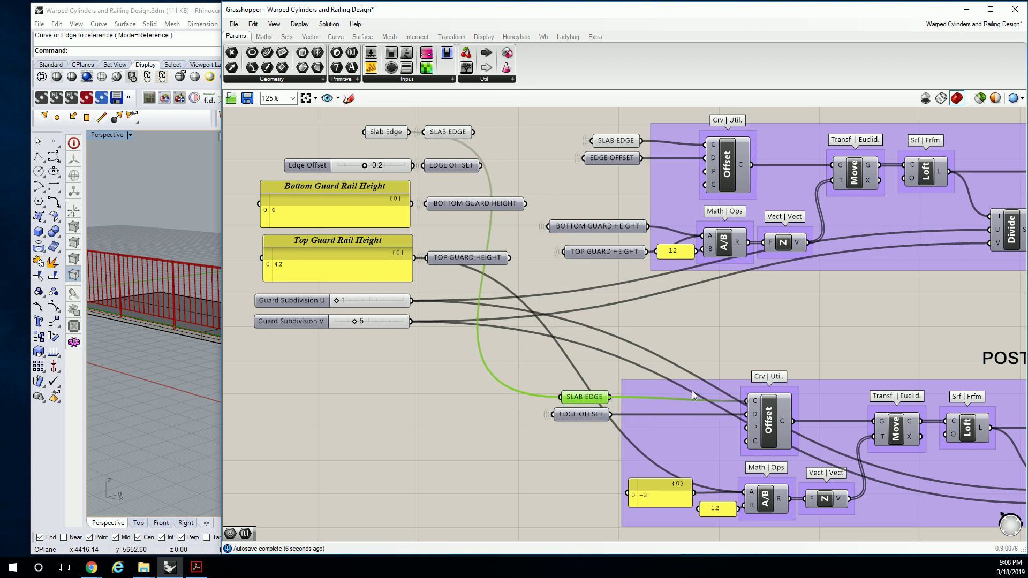
click(660, 320)
scroll(640, 313, down, 1)
scroll(639, 313, down, 2)
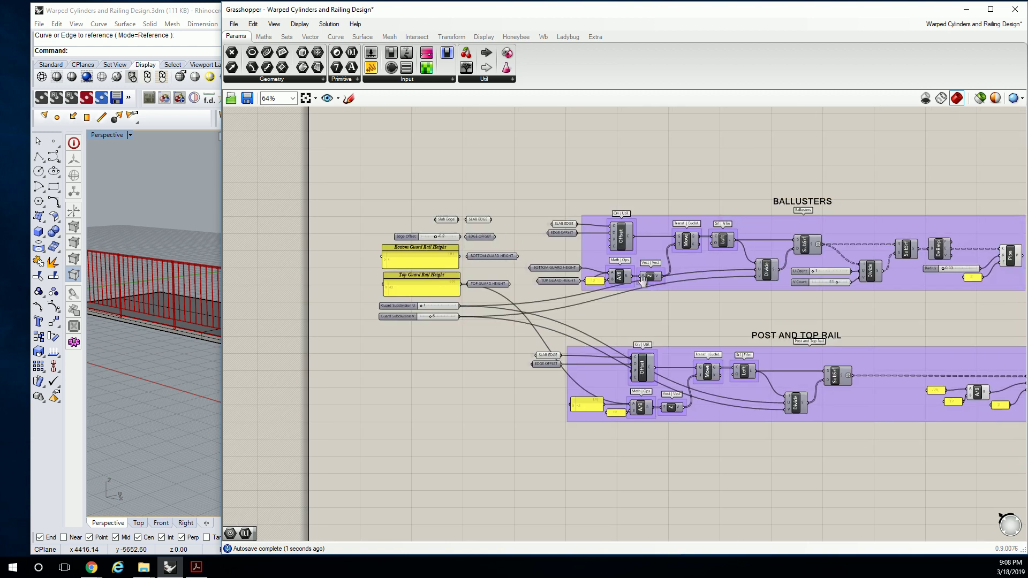
drag(769, 161, 654, 224)
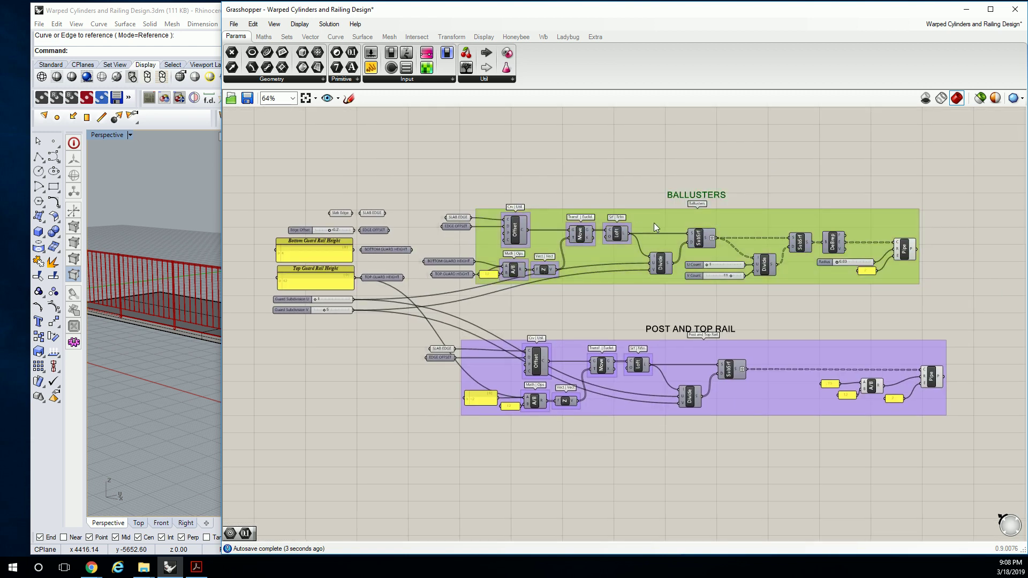
Move the Ballusters group up and to the right, clear of the input parameters
click(540, 188)
drag(889, 150, 453, 281)
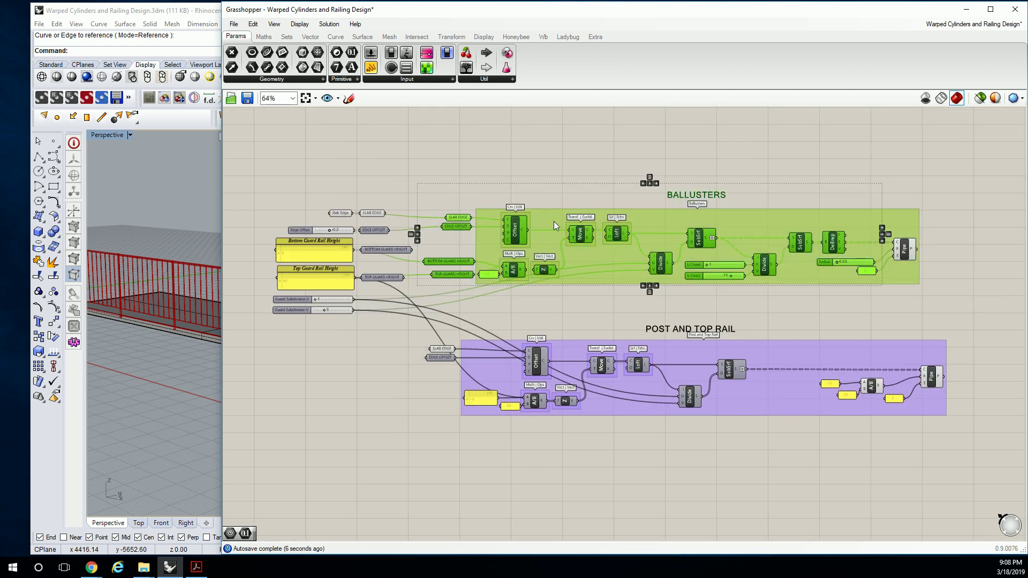
drag(554, 221, 702, 169)
click(415, 152)
right_drag(491, 216, 494, 216)
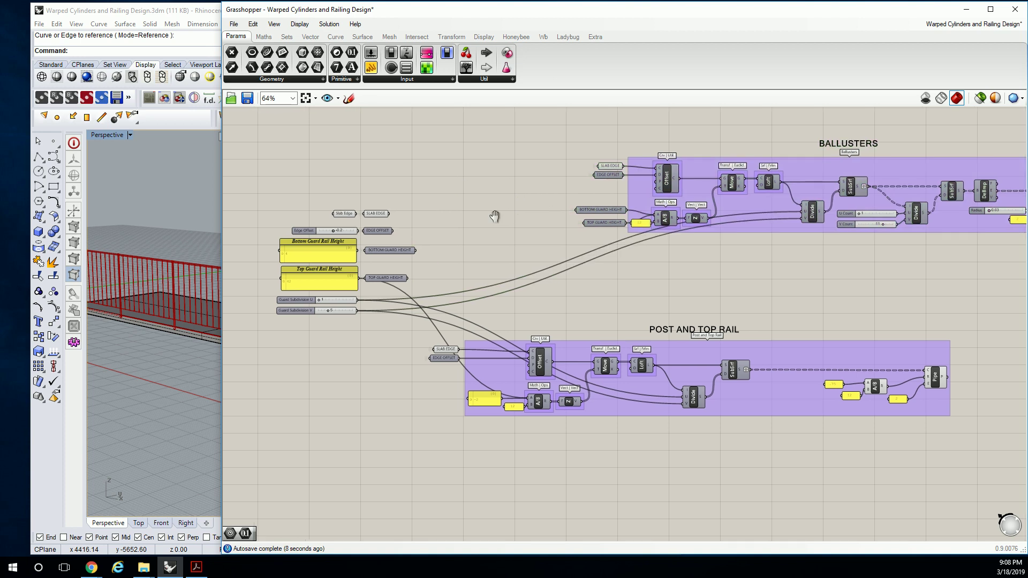
scroll(495, 216, up, 3)
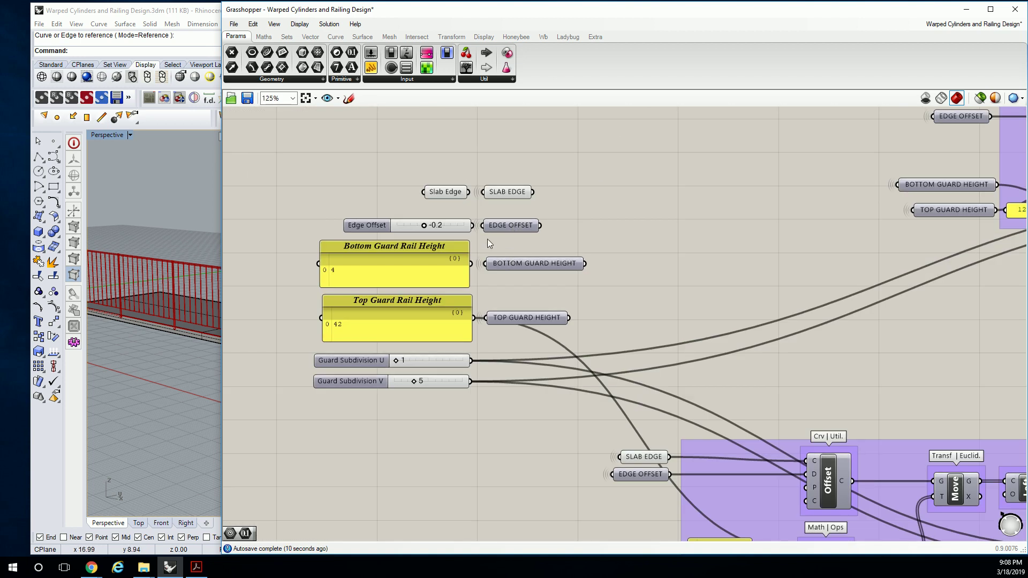
scroll(484, 240, down, 2)
right_drag(625, 255, 525, 263)
scroll(360, 310, up, 2)
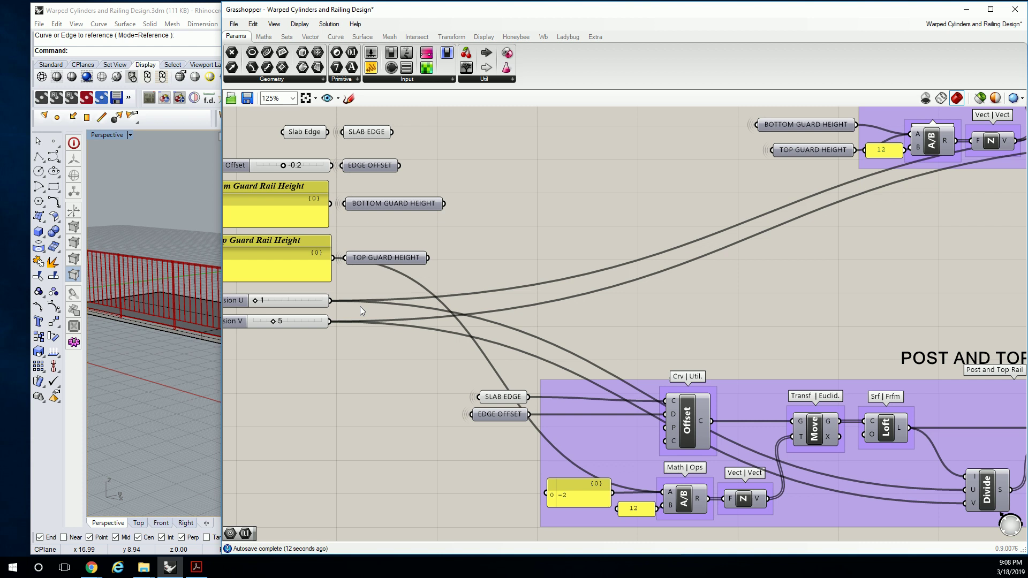
scroll(581, 272, down, 2)
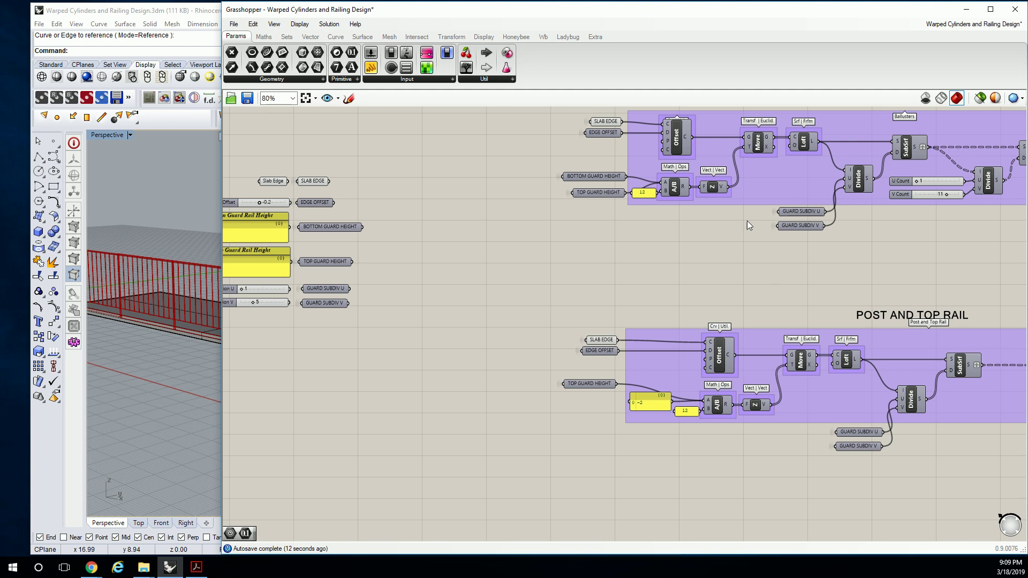
Ungroup the Ballusters group and window-select its former components
right_drag(747, 220, 621, 246)
click(667, 240)
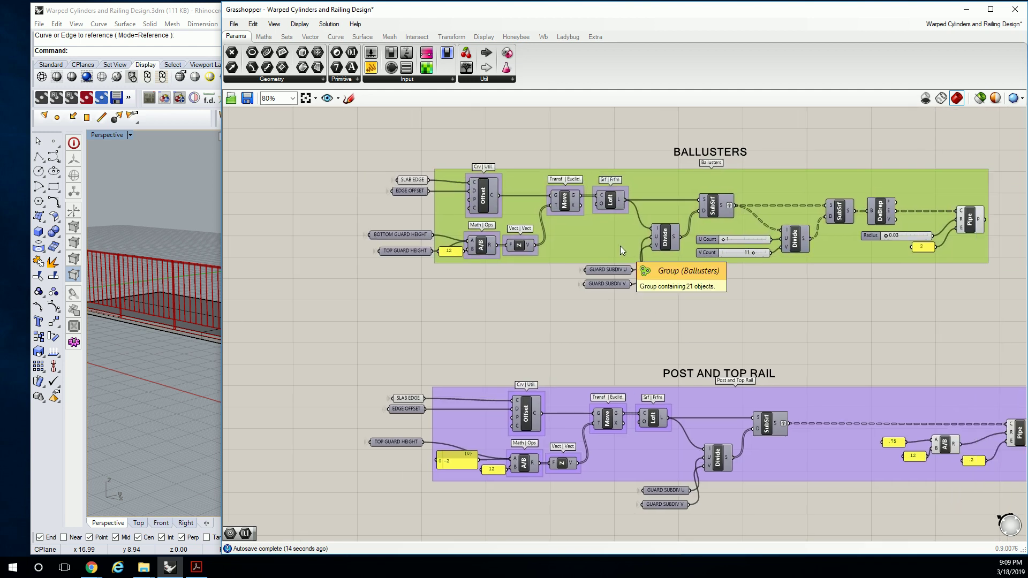
right_click(620, 246)
click(655, 321)
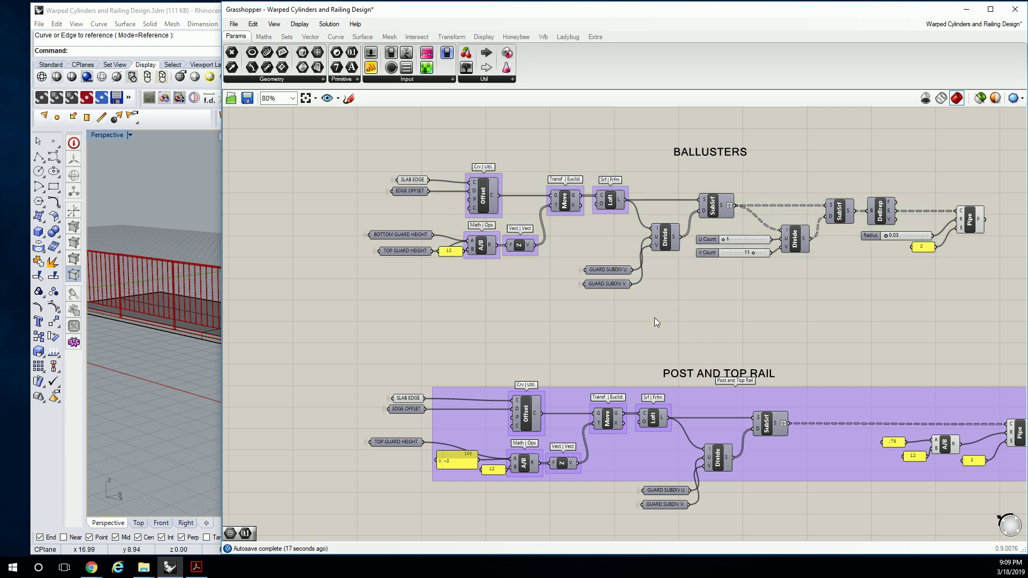
drag(390, 143, 974, 320)
click(612, 122)
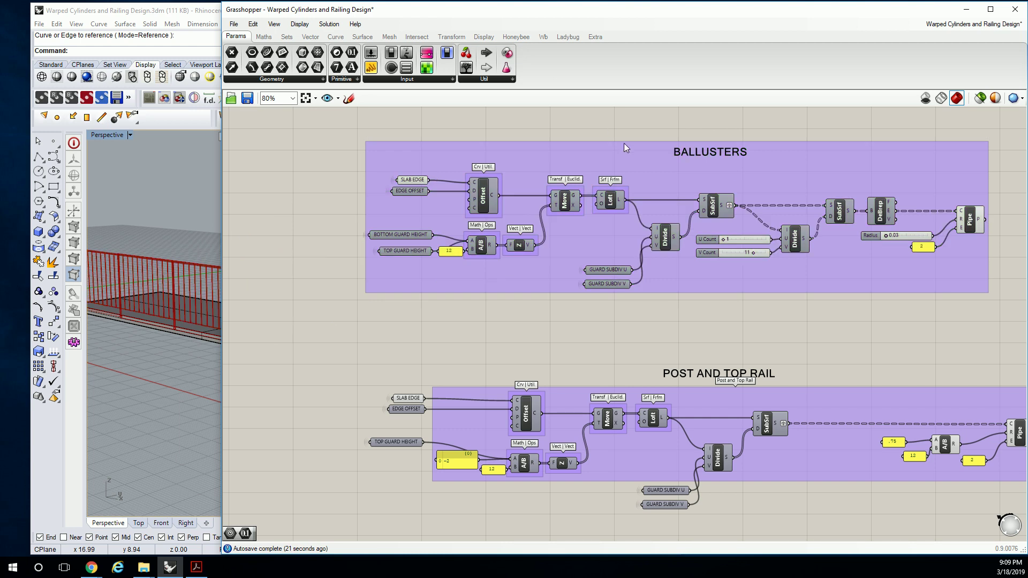
Ungroup POST AND TOP RAIL and regroup all its components, titles and relays with Ctrl+G
right_drag(615, 452, 588, 358)
right_click(588, 358)
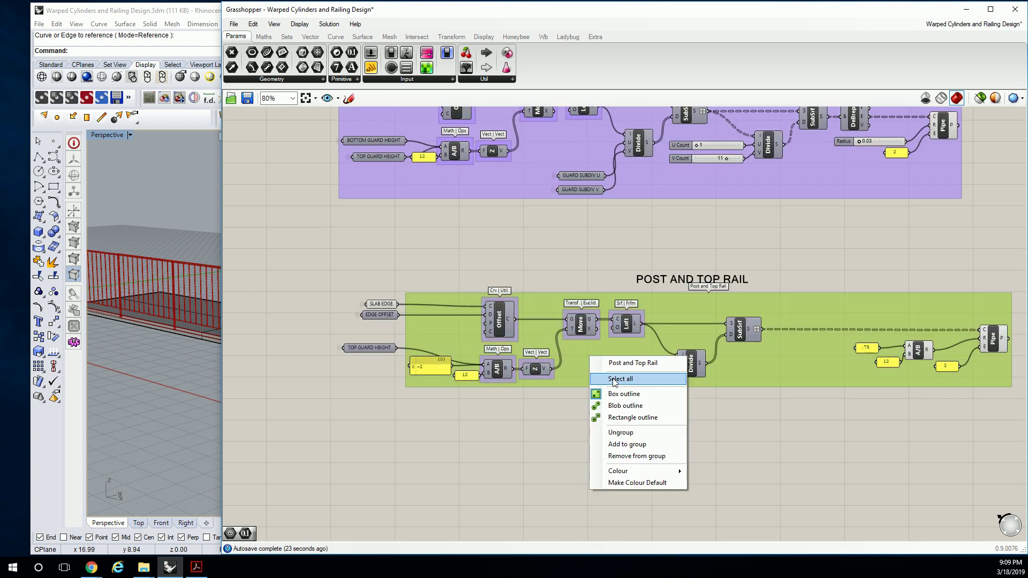
click(626, 429)
scroll(593, 293, down, 2)
drag(350, 229, 952, 439)
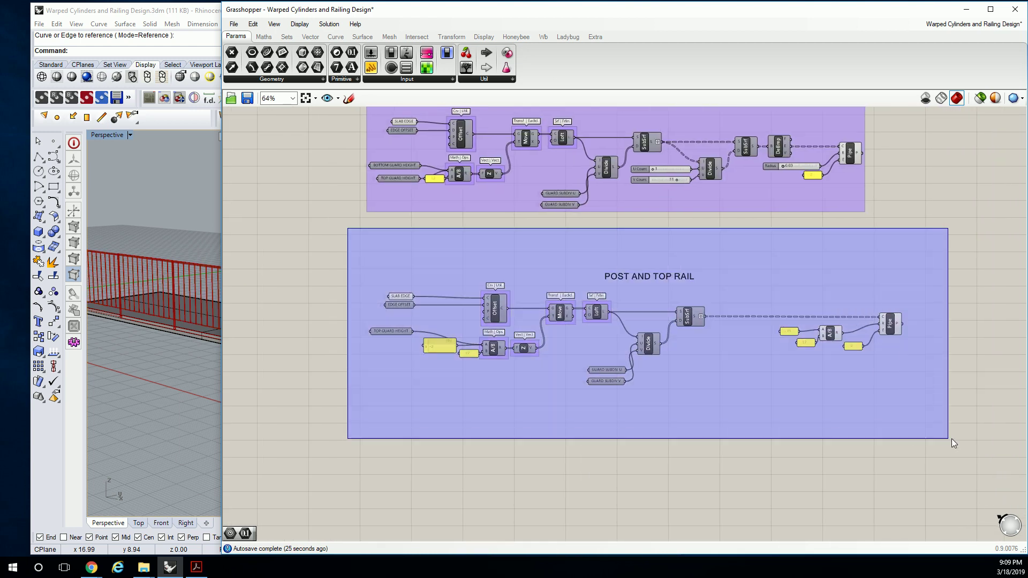
key(ctrl+g)
click(525, 242)
right_drag(526, 242, 684, 254)
scroll(682, 324, down, 2)
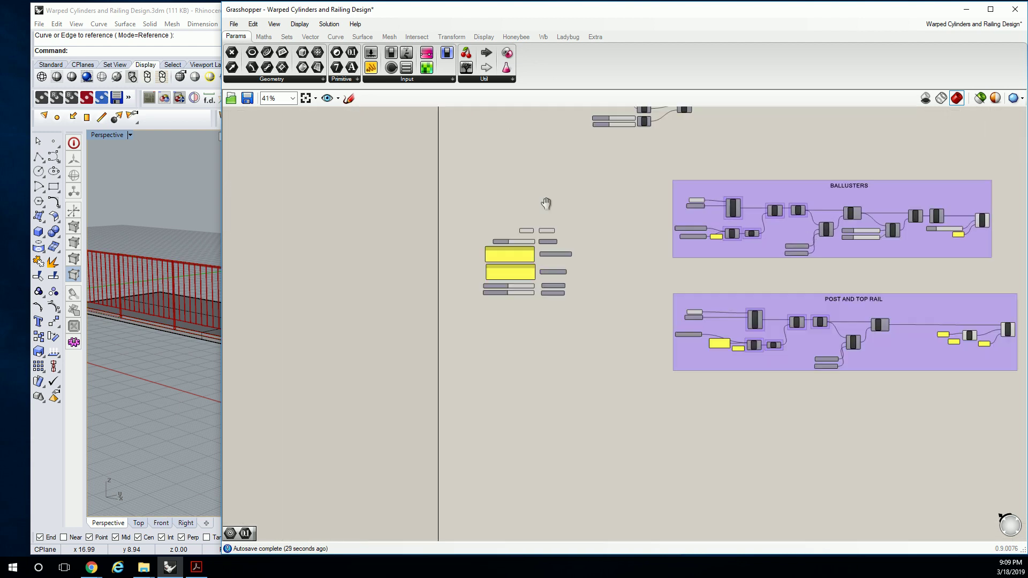
Group the loose input sliders and relay parameters and colour the group light blue
scroll(525, 326, up, 4)
drag(432, 202, 782, 452)
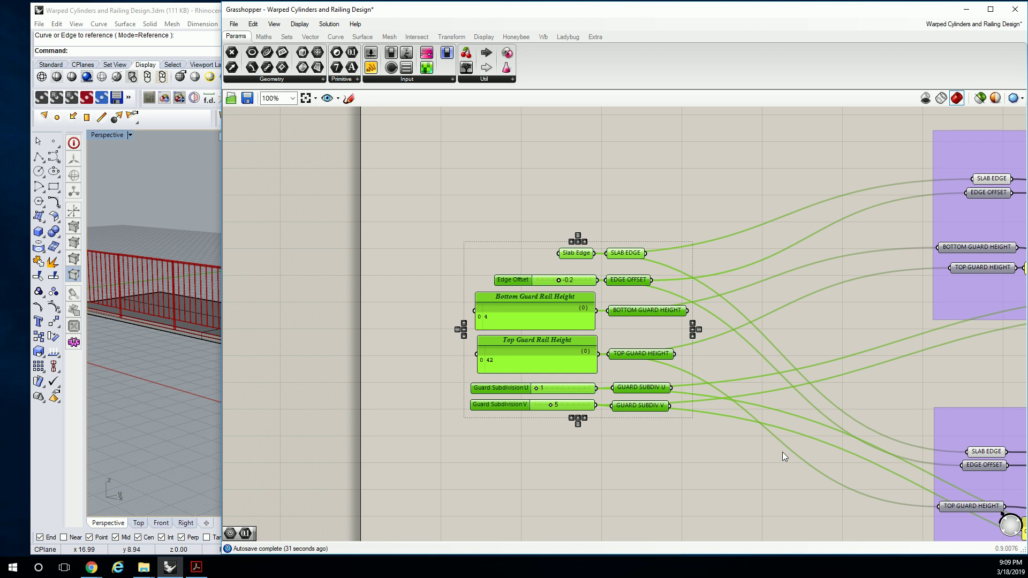
key(ctrl+g)
click(723, 316)
right_click(532, 255)
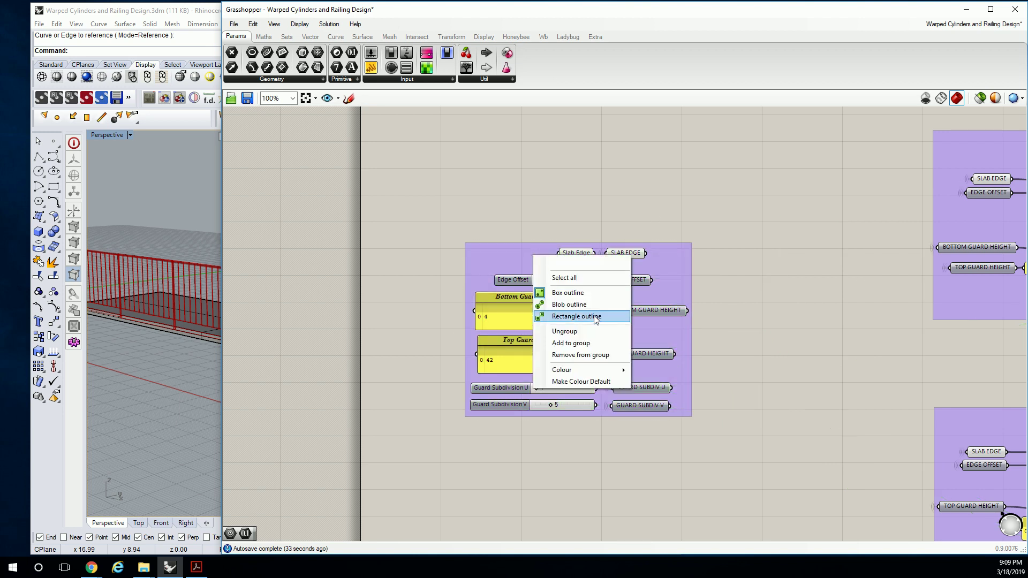
mouse_move(617, 373)
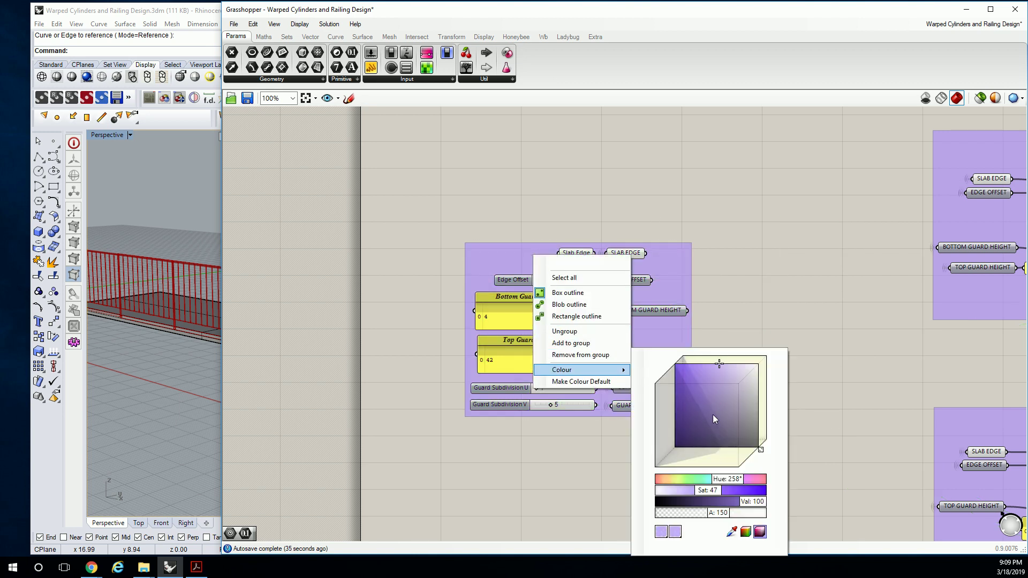
mouse_move(727, 482)
mouse_down()
mouse_move(708, 482)
mouse_move(717, 484)
mouse_up()
click(737, 268)
Move the light blue parameter group up and left of the two purple railing groups
scroll(737, 268, down, 2)
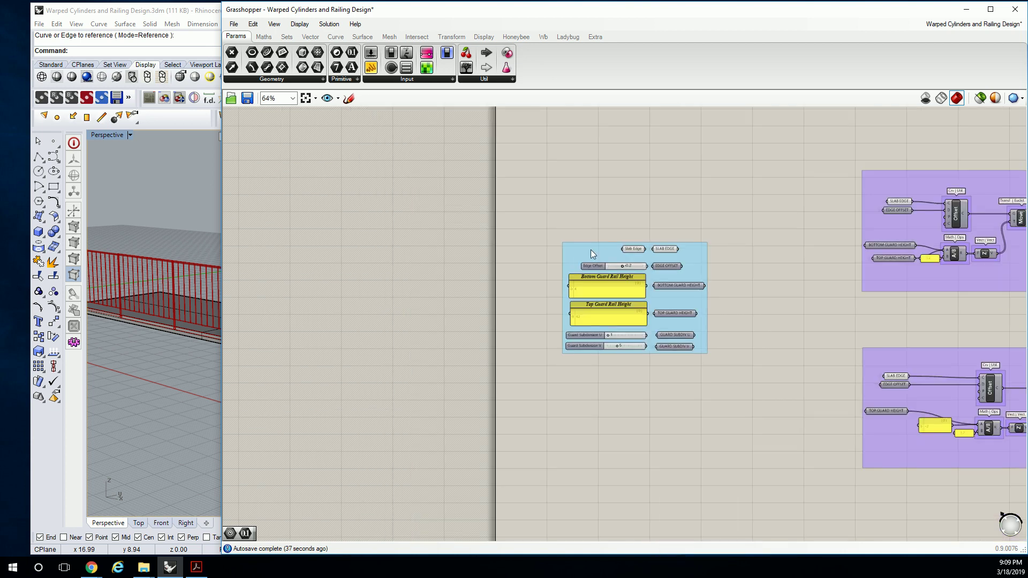
drag(590, 249, 528, 182)
click(715, 193)
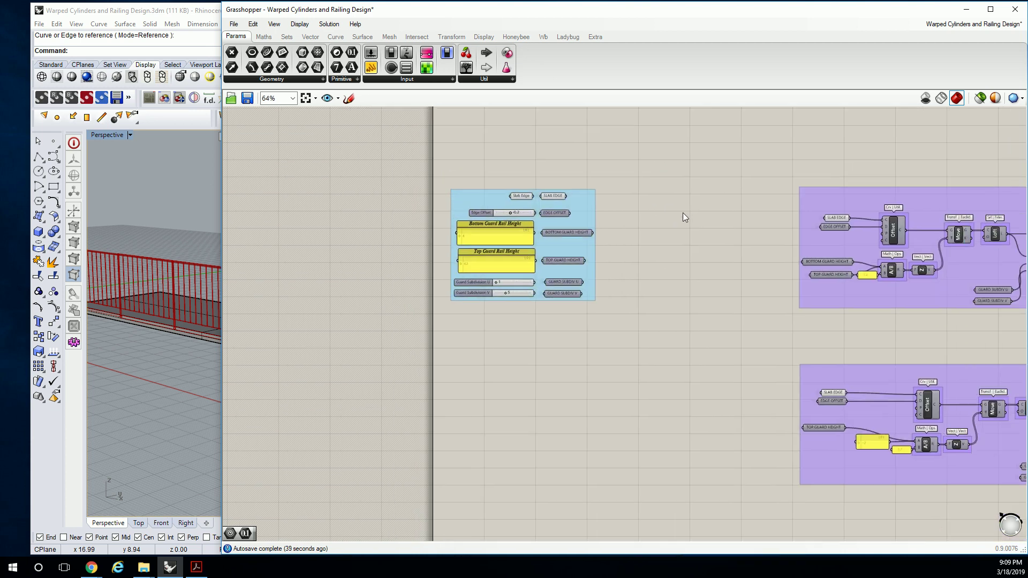
scroll(696, 230, up, 2)
scroll(710, 246, down, 4)
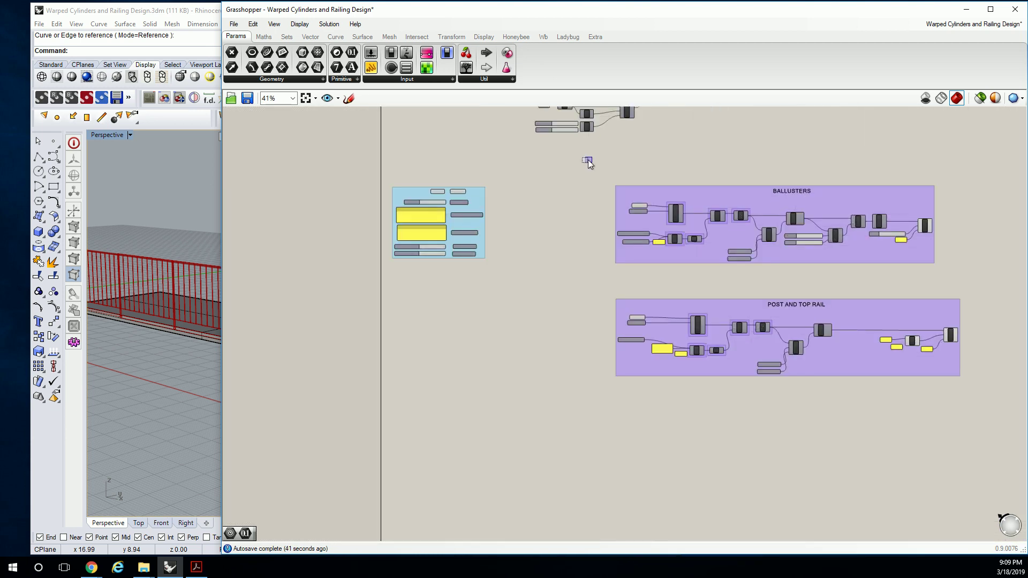
drag(584, 158, 1025, 423)
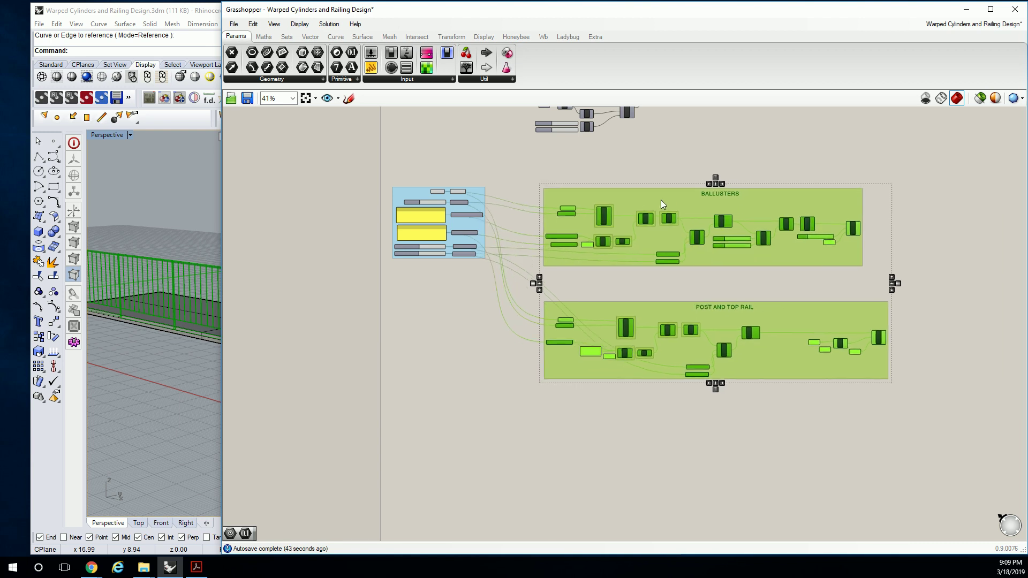
click(468, 268)
scroll(467, 268, up, 4)
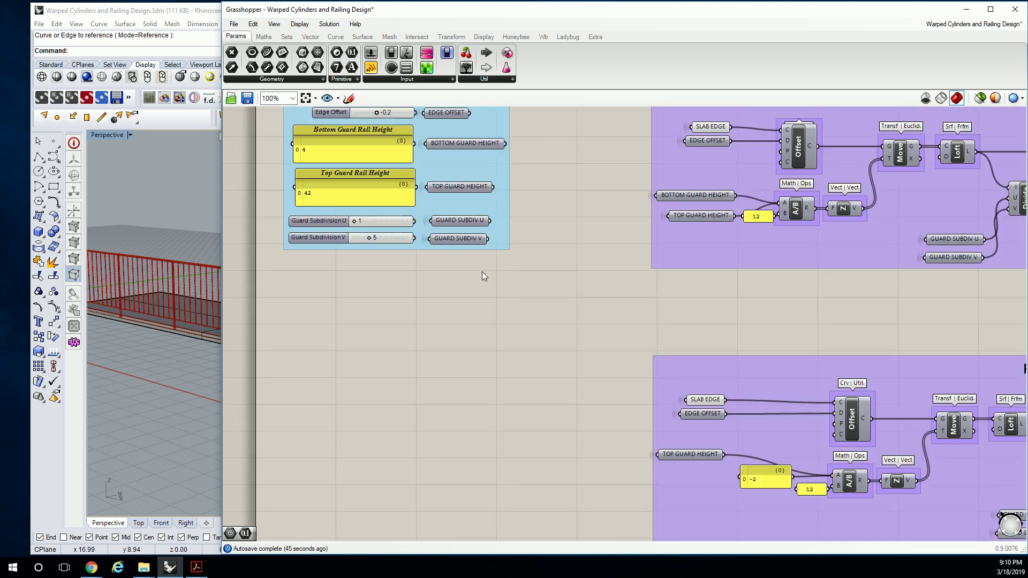
scroll(482, 272, down, 1)
right_drag(483, 278, 503, 298)
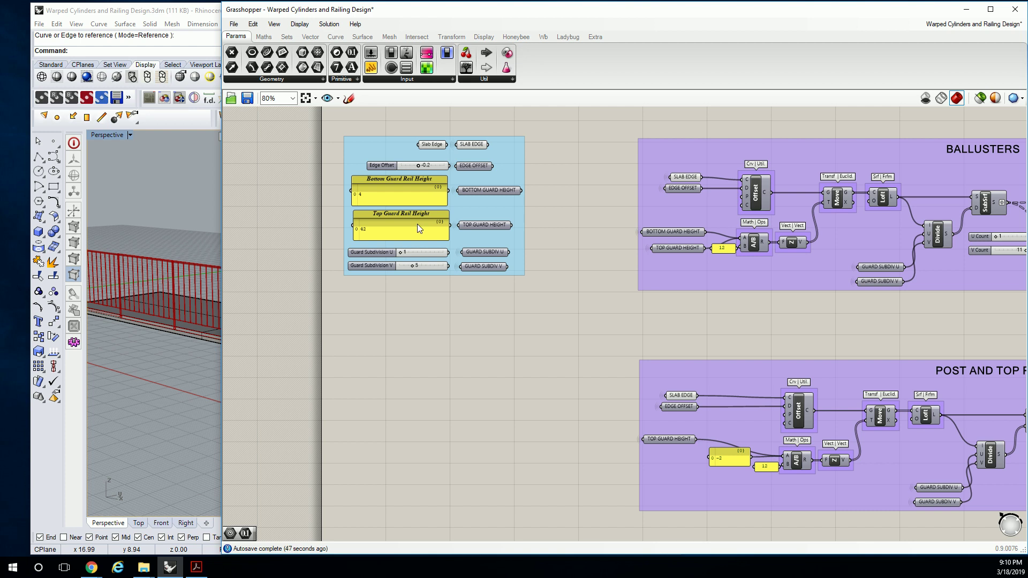
scroll(382, 195, up, 3)
right_drag(383, 195, 439, 278)
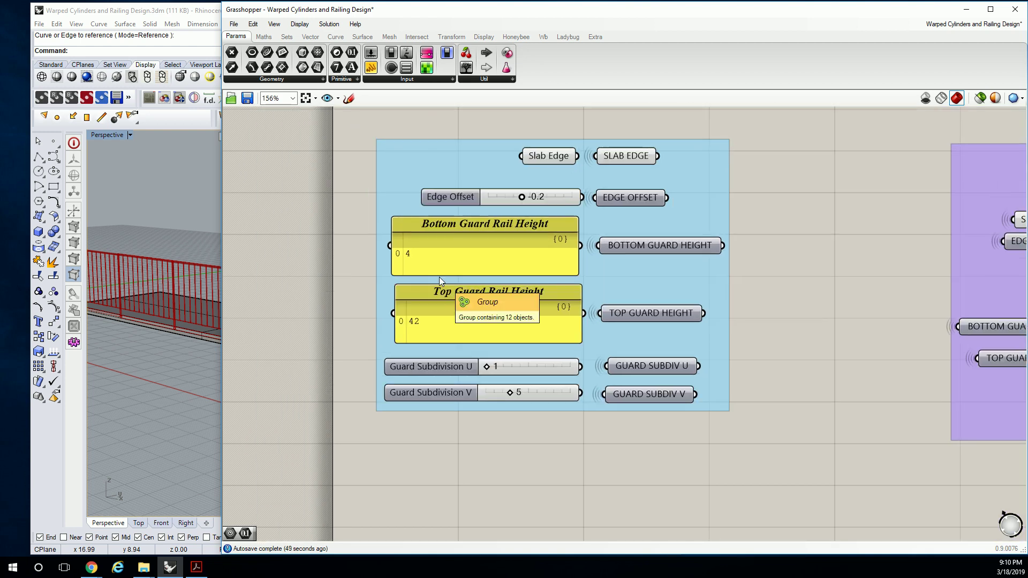
scroll(507, 212, down, 3)
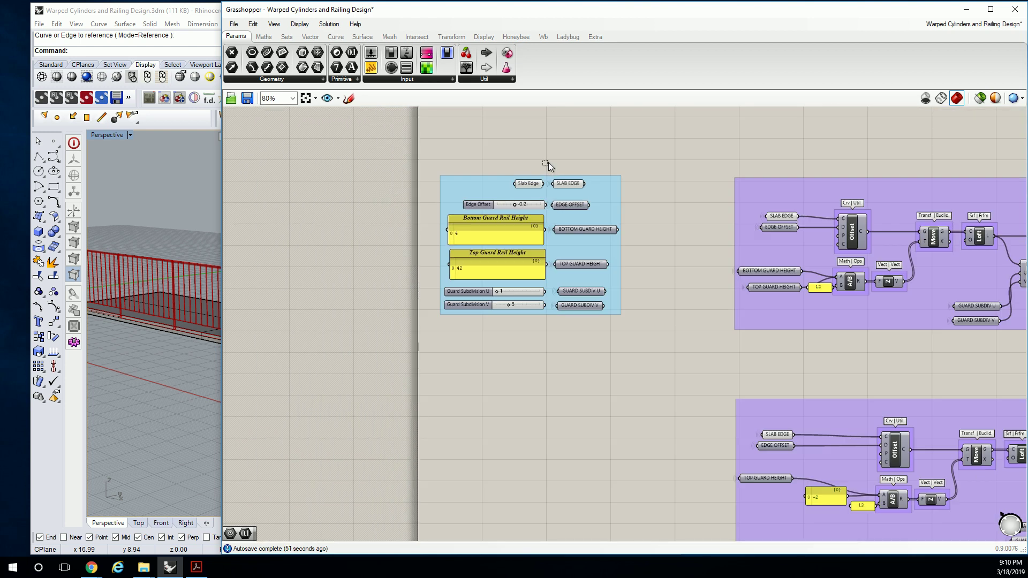
drag(548, 162, 668, 347)
drag(403, 152, 637, 344)
scroll(619, 343, up, 2)
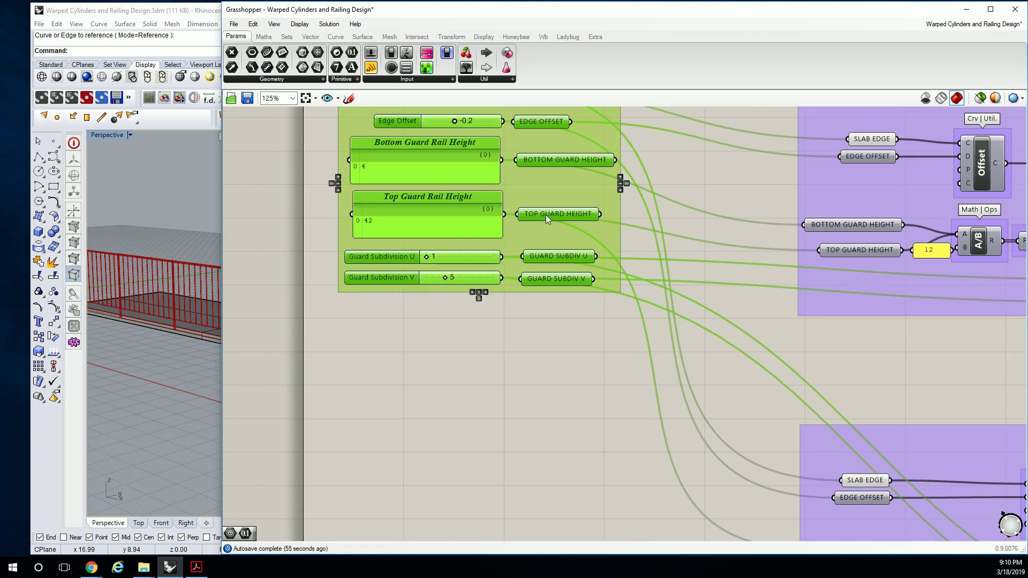
mouse_move(546, 214)
mouse_down()
mouse_move(557, 201)
mouse_move(544, 220)
mouse_up()
click(585, 368)
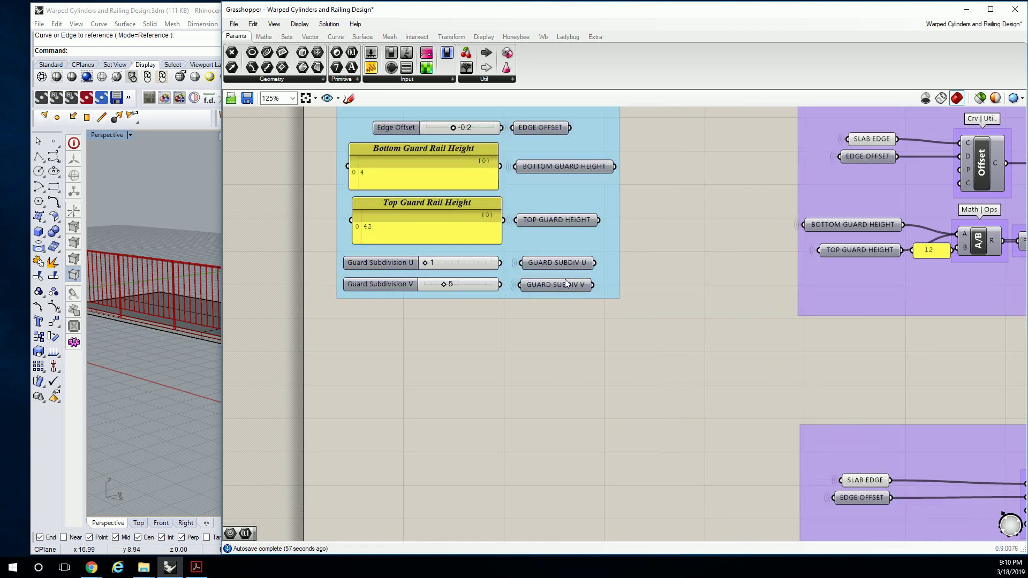
click(574, 278)
click(571, 298)
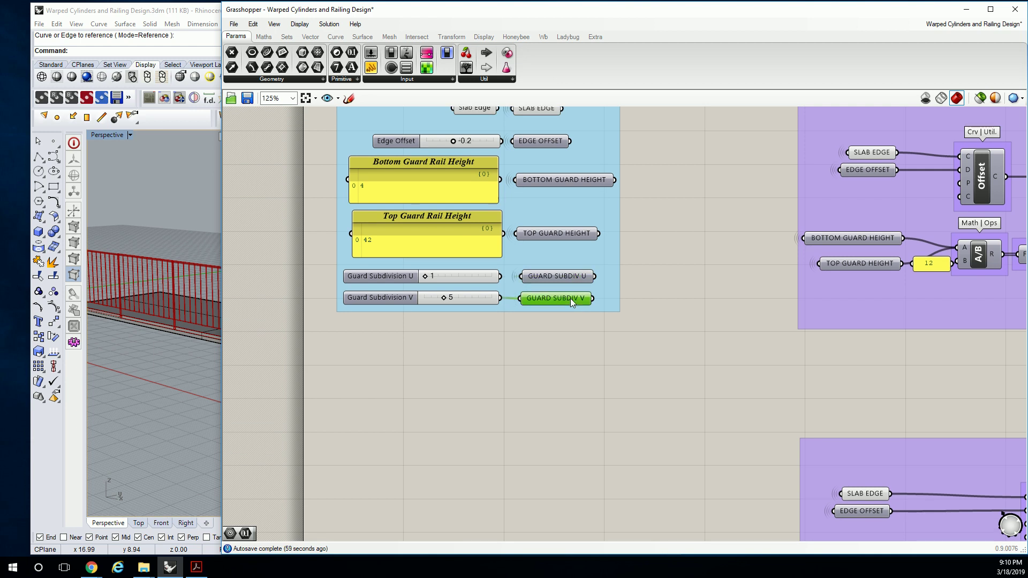
click(560, 279)
click(554, 234)
click(555, 181)
click(548, 140)
right_drag(554, 169, 568, 226)
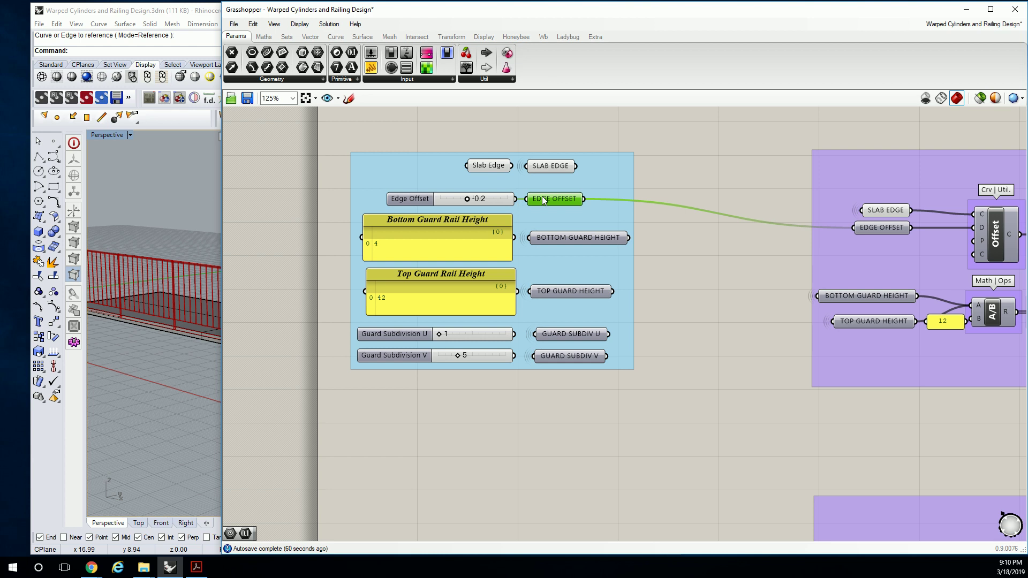
click(616, 185)
click(868, 227)
click(548, 166)
click(490, 165)
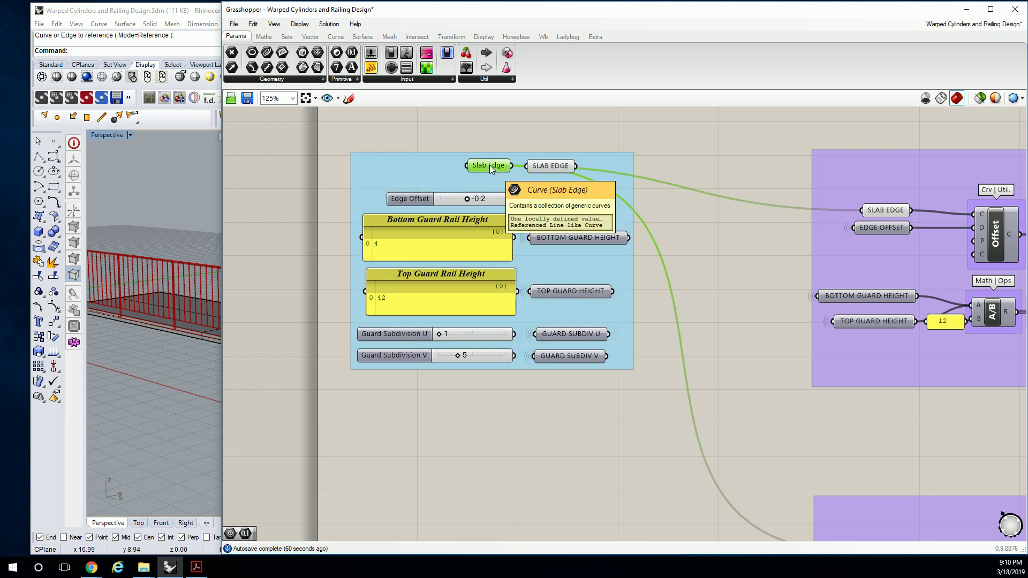
click(716, 250)
scroll(644, 221, down, 2)
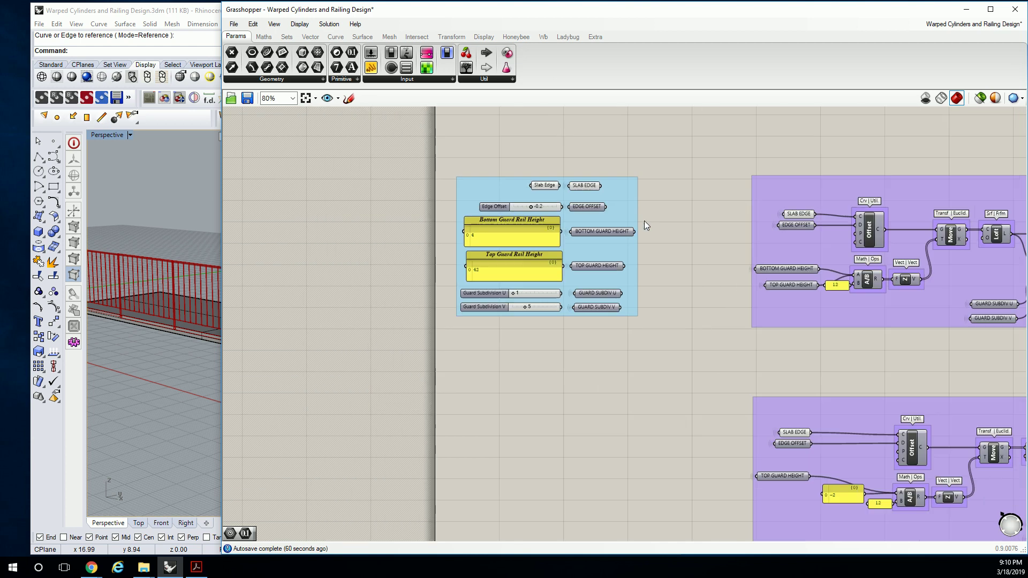
scroll(564, 197, up, 2)
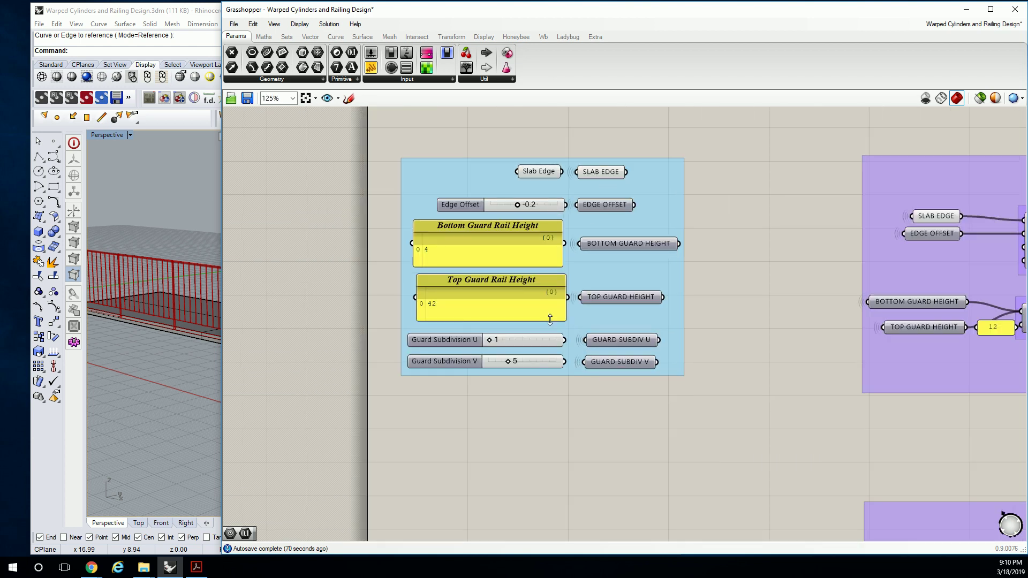
scroll(545, 314, down, 3)
scroll(572, 313, up, 3)
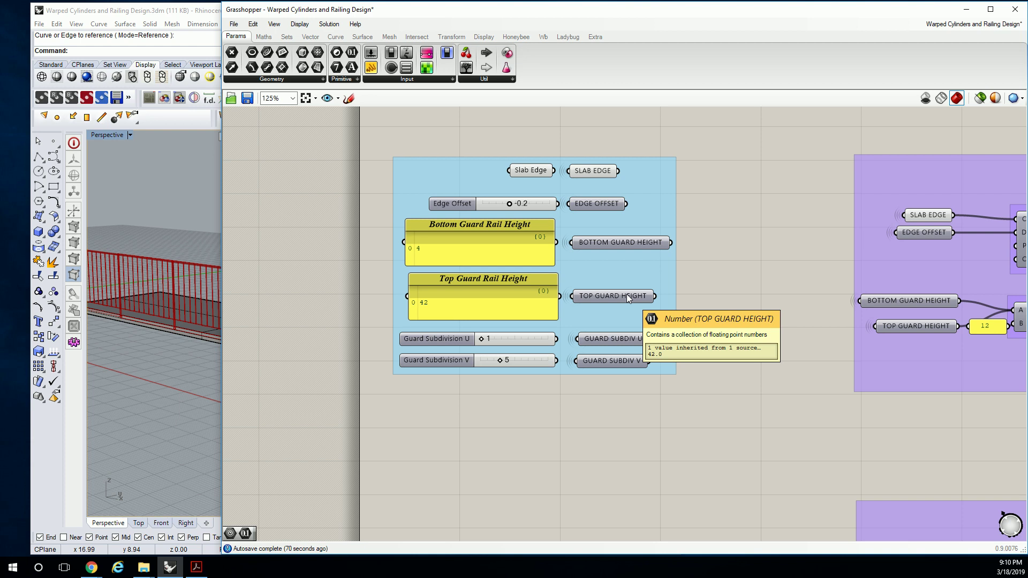
scroll(627, 294, down, 2)
right_drag(711, 316, 577, 273)
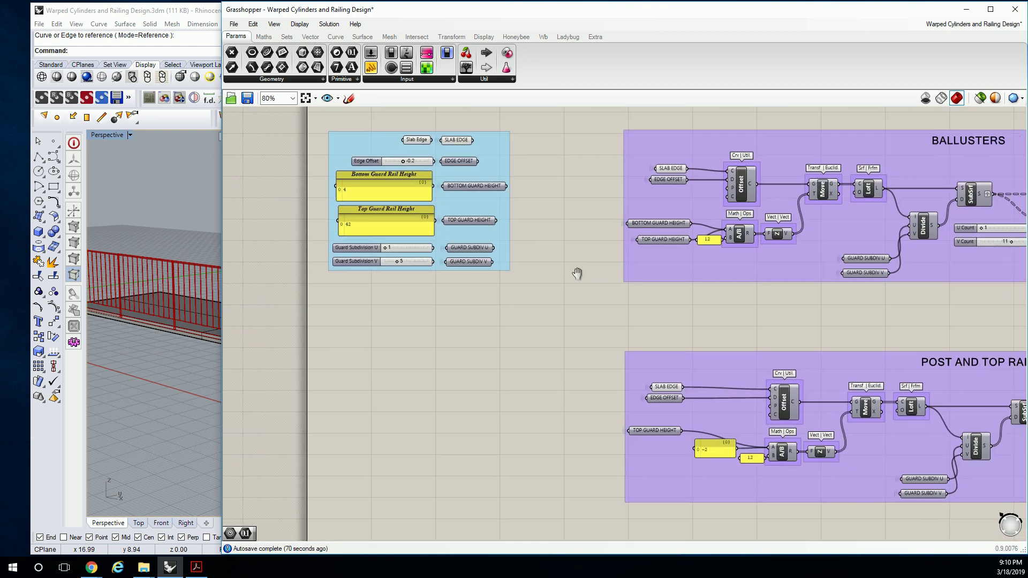
right_drag(644, 278, 531, 284)
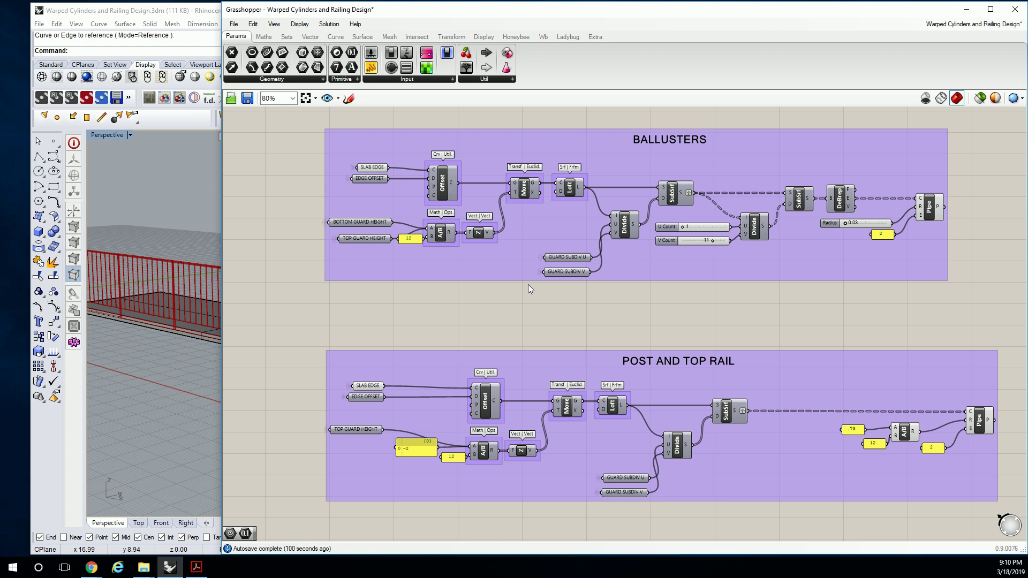
scroll(533, 301, down, 1)
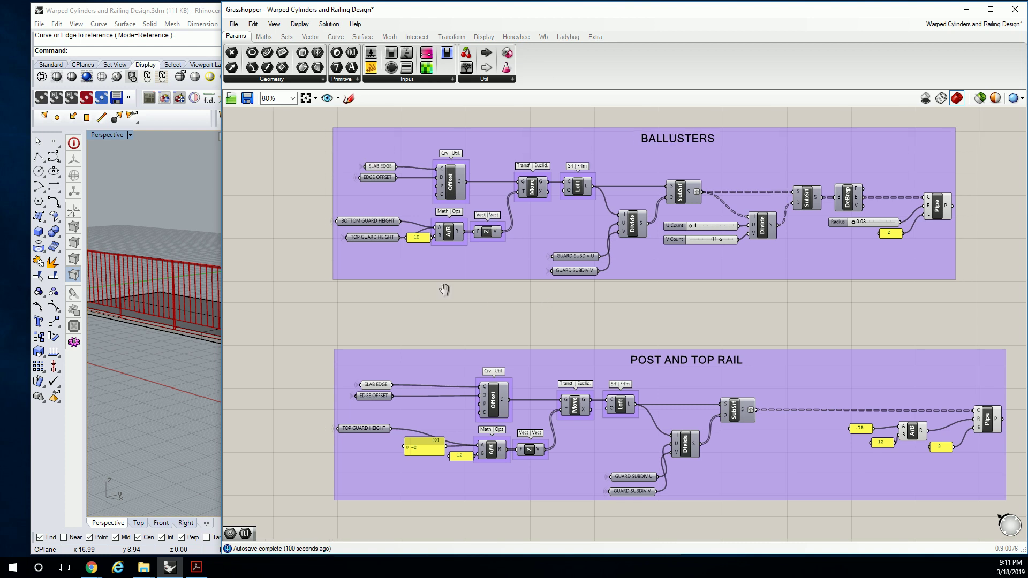
right_drag(532, 302, 557, 289)
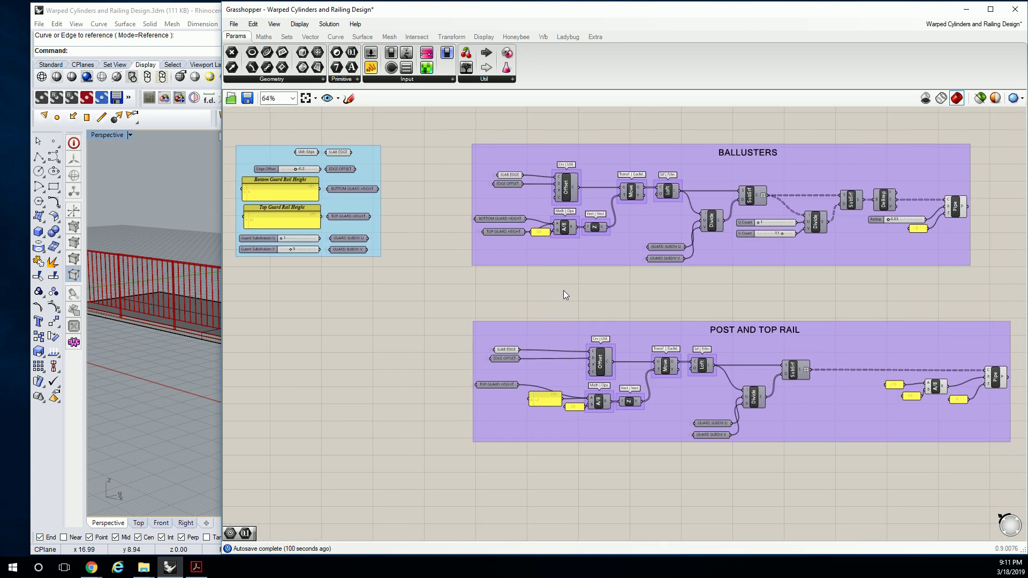